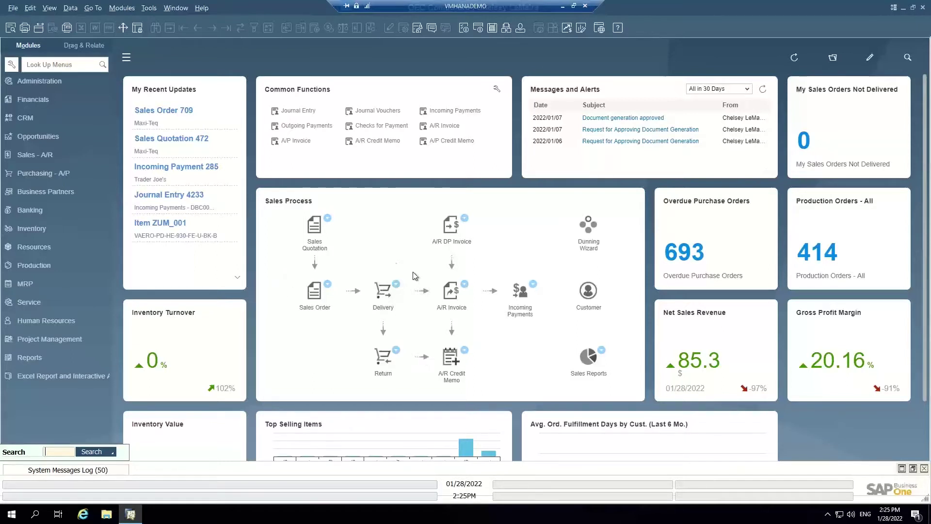
Expand the Purchasing - A/P module in the Modules pane to list its documents
{"action": "left_click", "coordinate": [52, 174]}
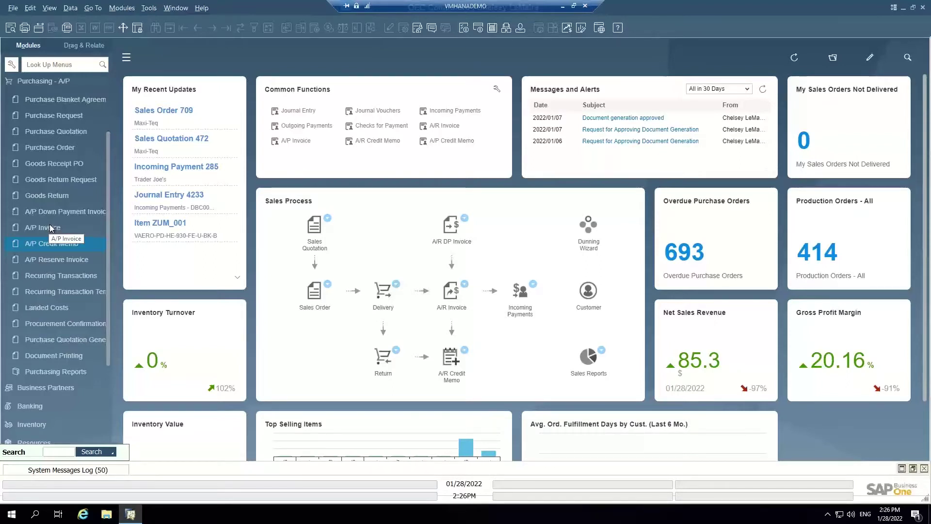
Point out Purchase Order, A/P Credit Memo and Procurement Confirmation Wizard, then open a new A/P Invoice
{"action": "left_click", "coordinate": [55, 147]}
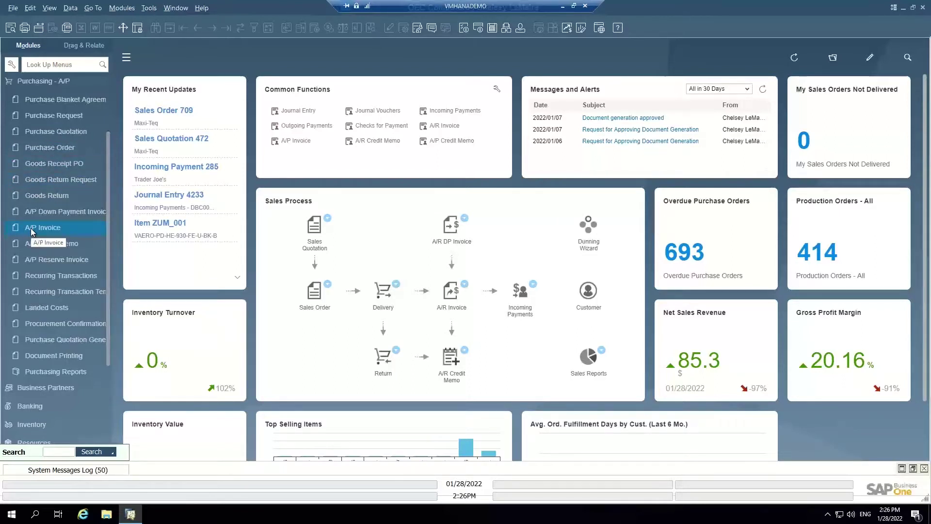
{"action": "left_click", "coordinate": [57, 244]}
{"action": "left_click", "coordinate": [80, 324]}
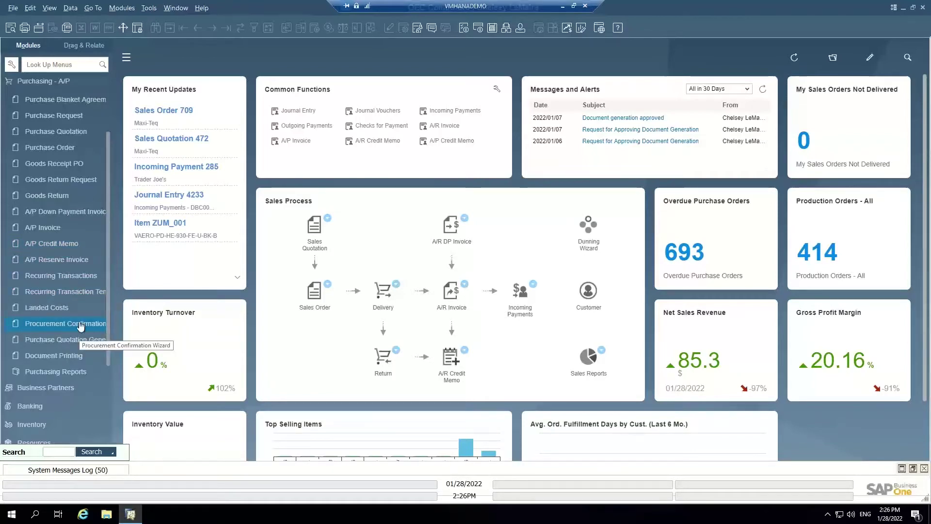
{"action": "left_click", "coordinate": [51, 227]}
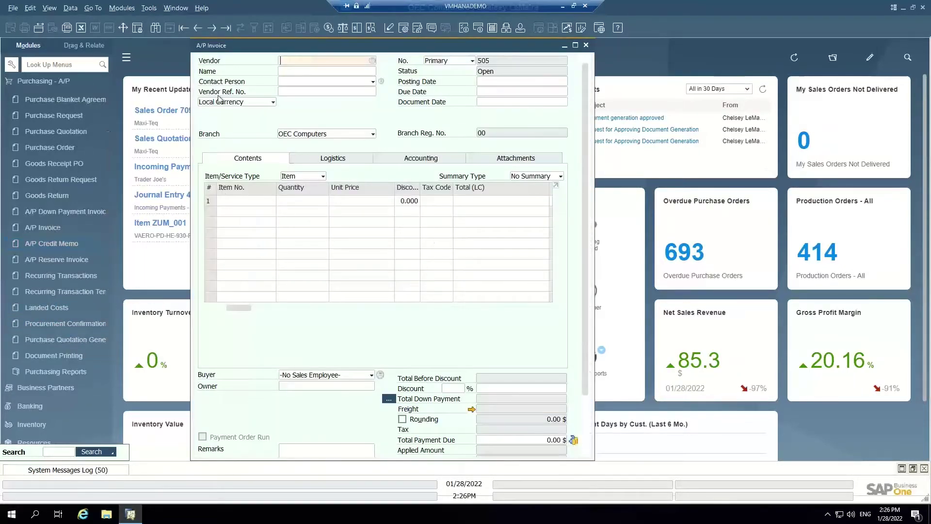
Display the latest A/P invoice, 504 for Power & Lighting Systems, and read its remarks
{"action": "left_click", "coordinate": [226, 29]}
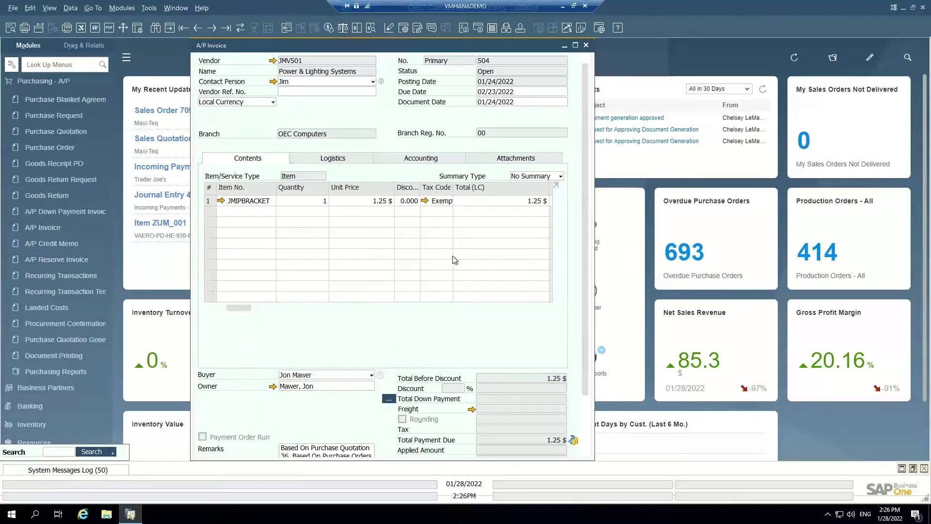
{"action": "left_click_drag", "start_coordinate": [586, 249], "coordinate": [590, 291]}
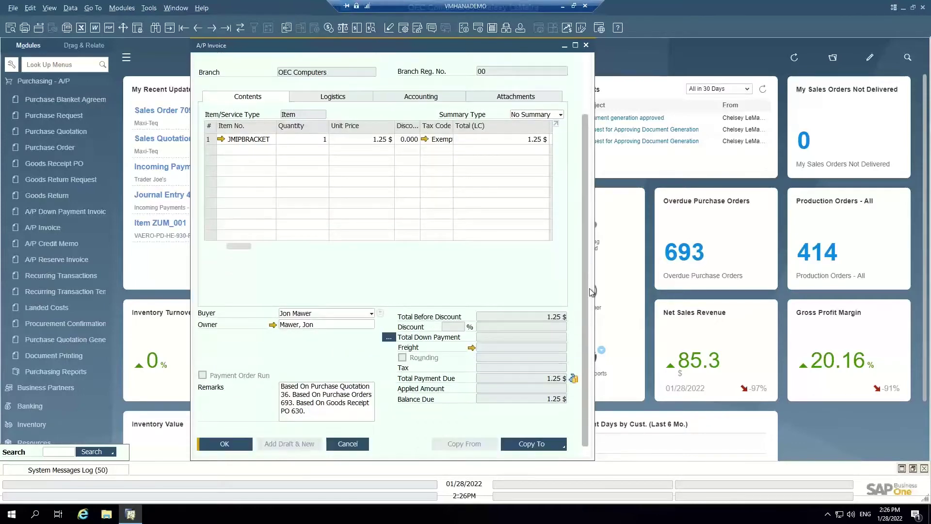
{"action": "left_click", "coordinate": [348, 418]}
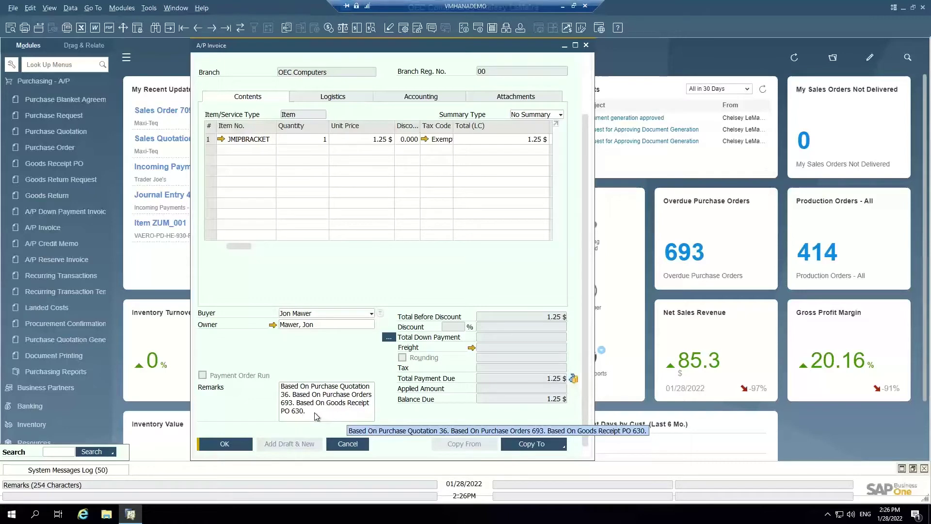
{"action": "left_click_drag", "start_coordinate": [583, 217], "coordinate": [581, 136]}
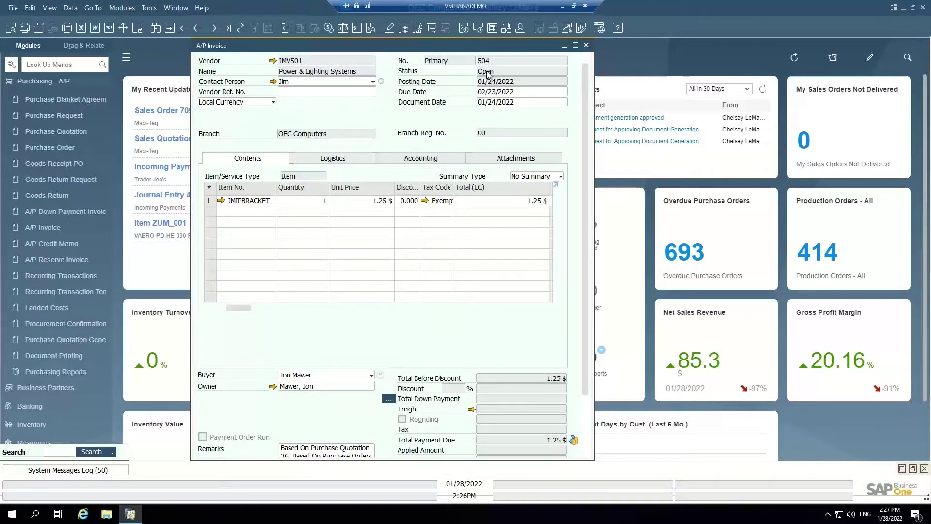
{"action": "right_click", "coordinate": [319, 114]}
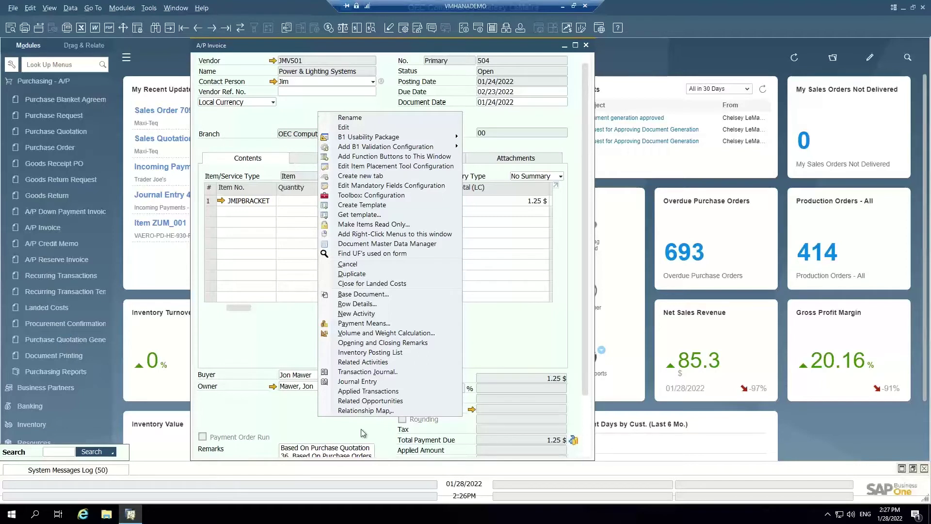
Show invoice 504's Relationship Map back through Goods Receipt PO 630, Purchase Order 693 and Quotation 36
{"action": "left_click", "coordinate": [362, 412]}
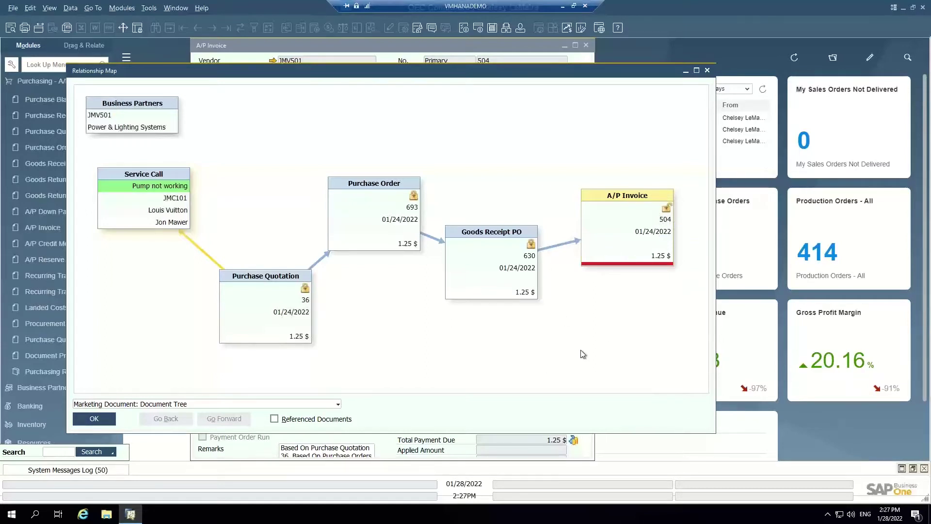
Close the Relationship Map to return to A/P Invoice 504
{"action": "left_click", "coordinate": [707, 71]}
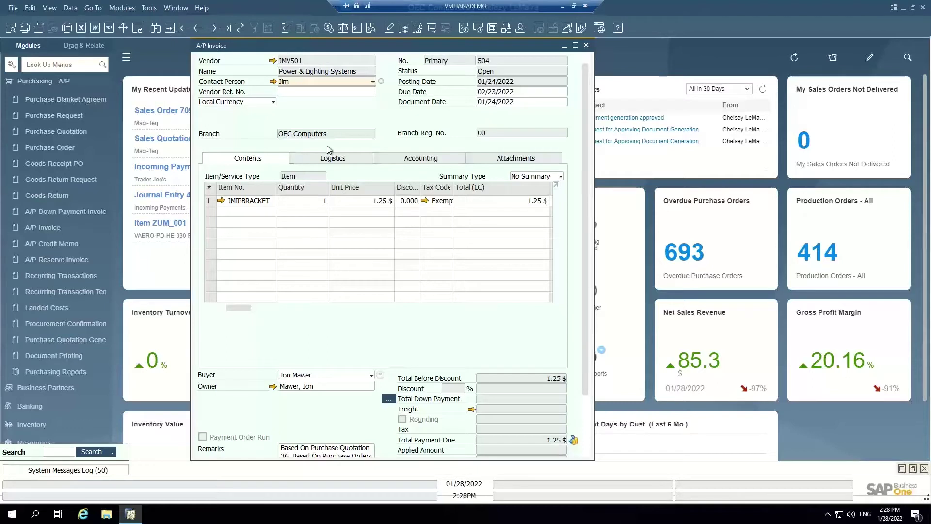
Switch to Add mode and choose vendor V60000 - CTI Computers by typing CTI in Name
{"action": "key", "text": "ctrl+a"}
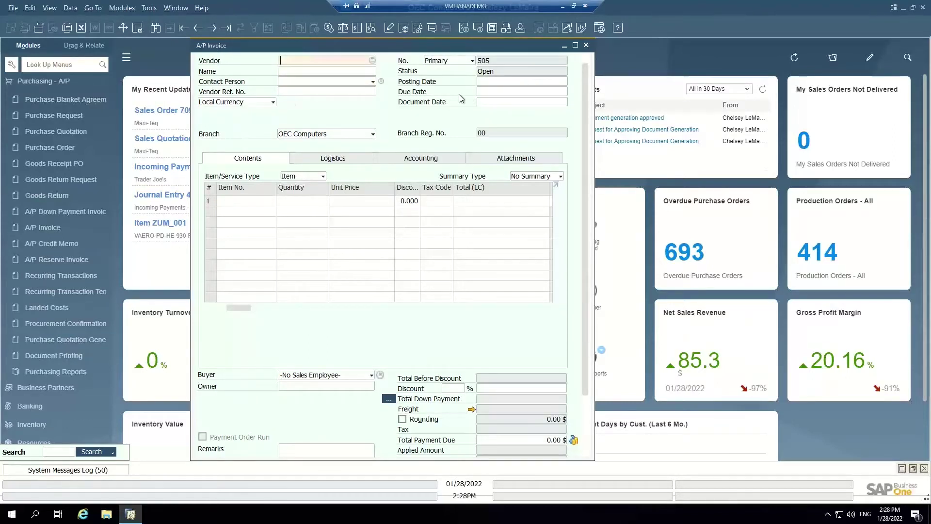
{"action": "left_click", "coordinate": [308, 71]}
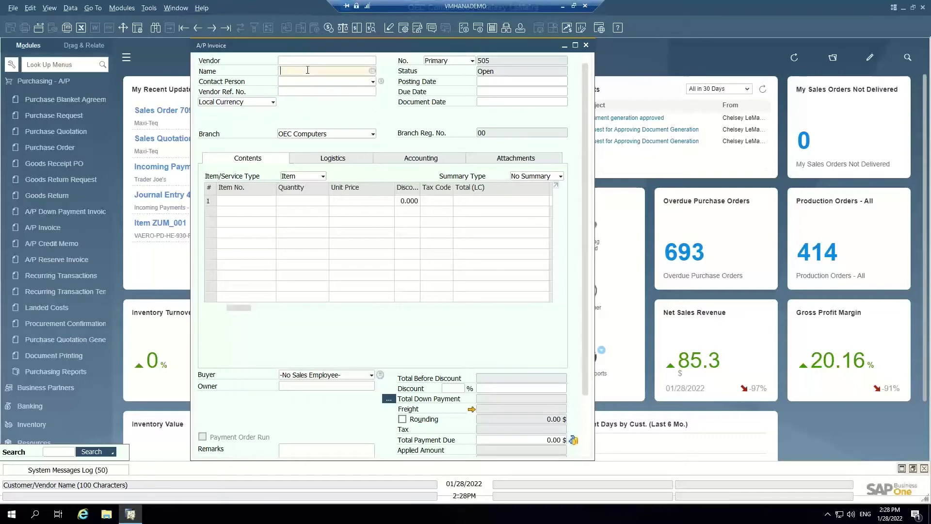
{"action": "key", "text": "shift+Tab"}
{"action": "left_click", "coordinate": [365, 71]}
{"action": "left_click", "coordinate": [372, 71]}
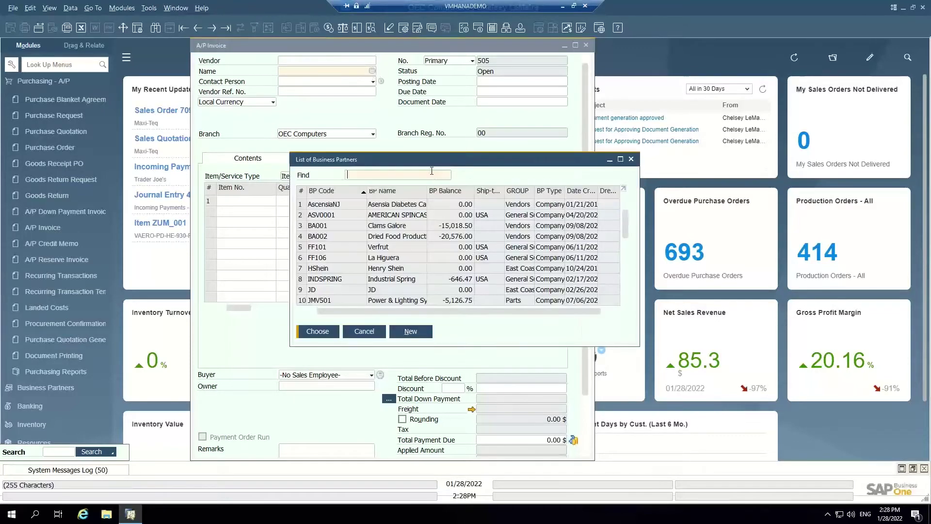
{"action": "left_click", "coordinate": [631, 159]}
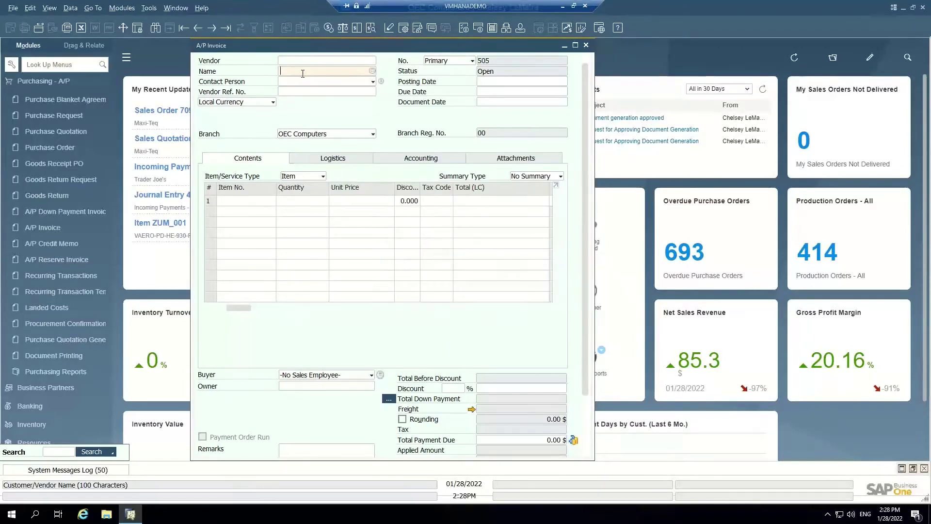
{"action": "type", "text": "CTI"}
{"action": "key", "text": "Down"}
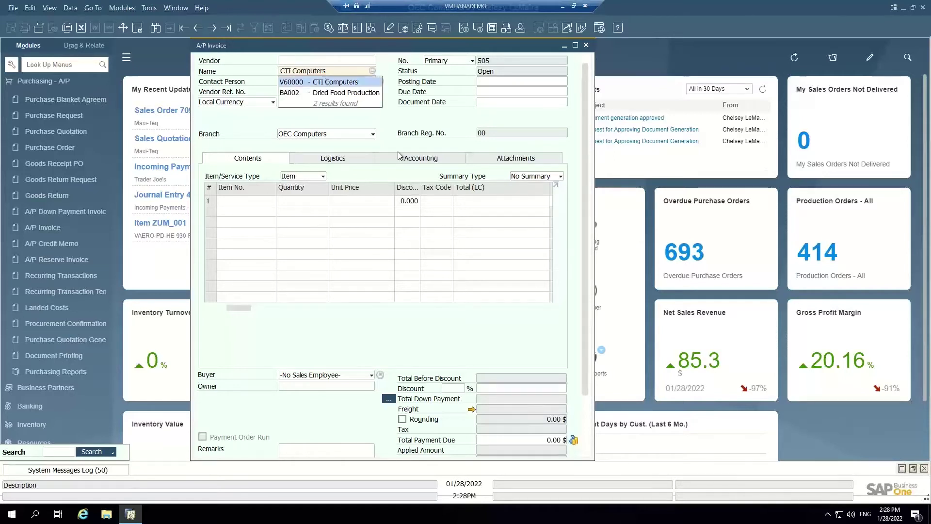
{"action": "key", "text": "Return"}
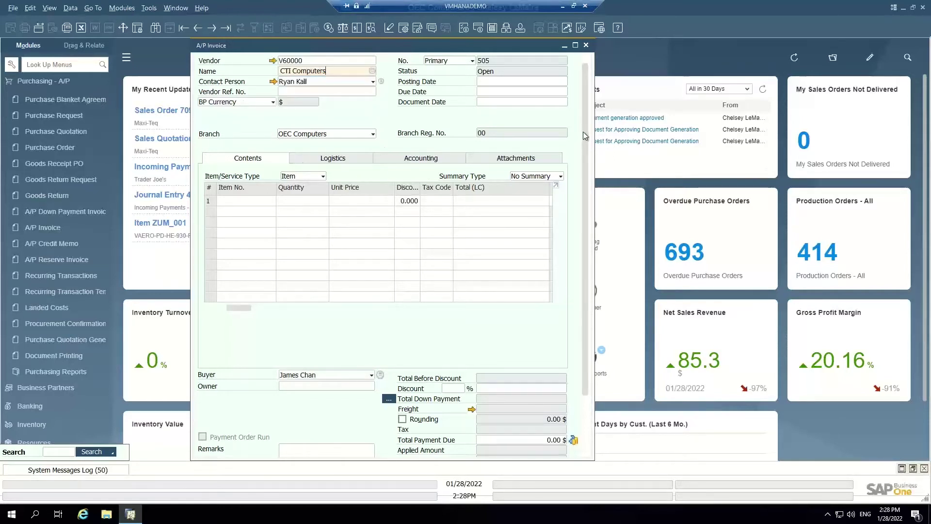
{"action": "left_click_drag", "start_coordinate": [583, 132], "coordinate": [568, 224]}
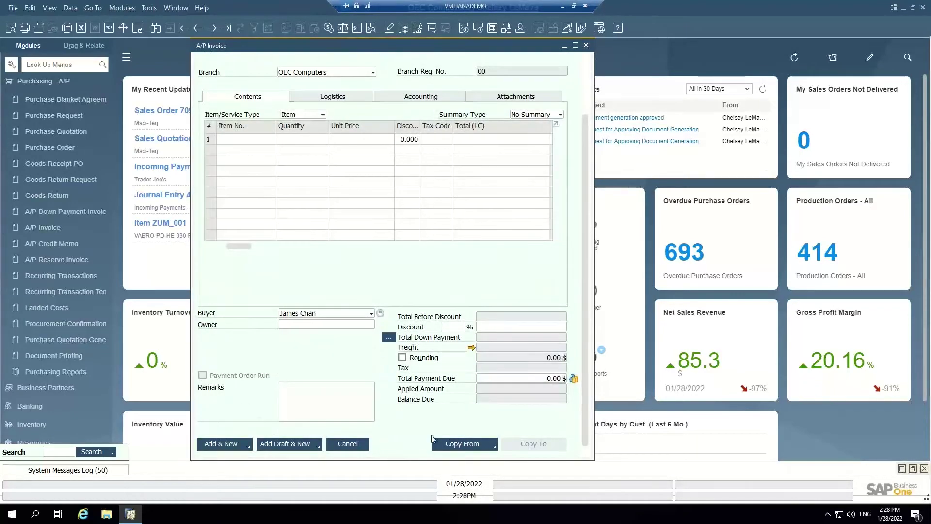
Copy goods receipt PO 408 into invoice 505, bringing three item lines totalling 456.27 $
{"action": "left_click", "coordinate": [496, 448]}
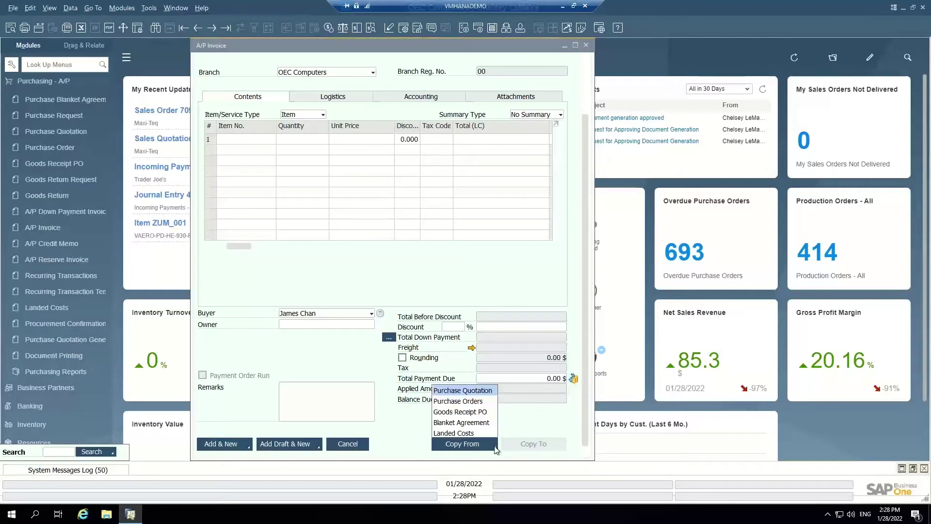
{"action": "left_click", "coordinate": [480, 413]}
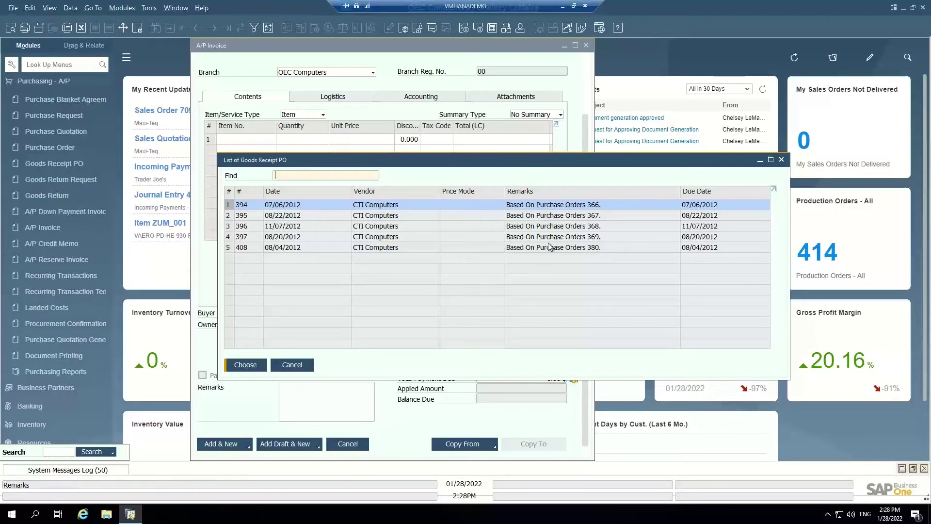
{"action": "left_click", "coordinate": [310, 246]}
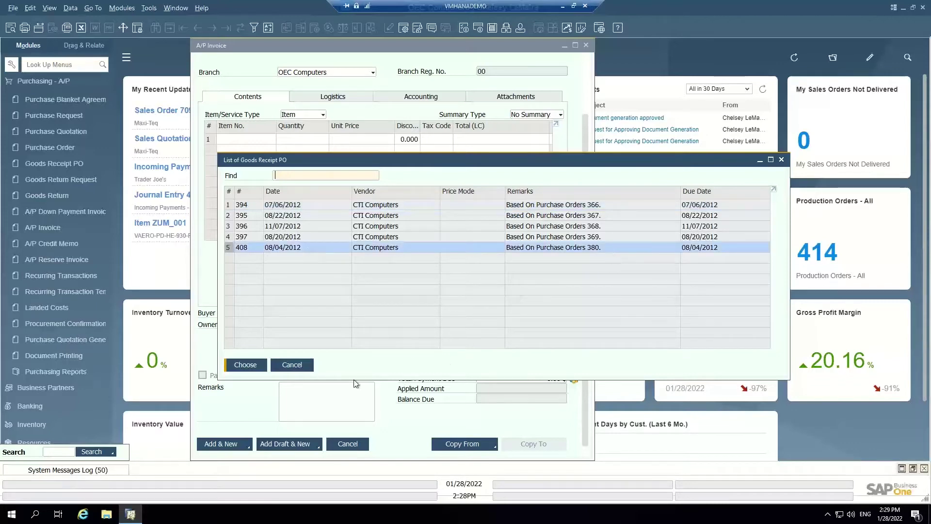
{"action": "left_click", "coordinate": [244, 367]}
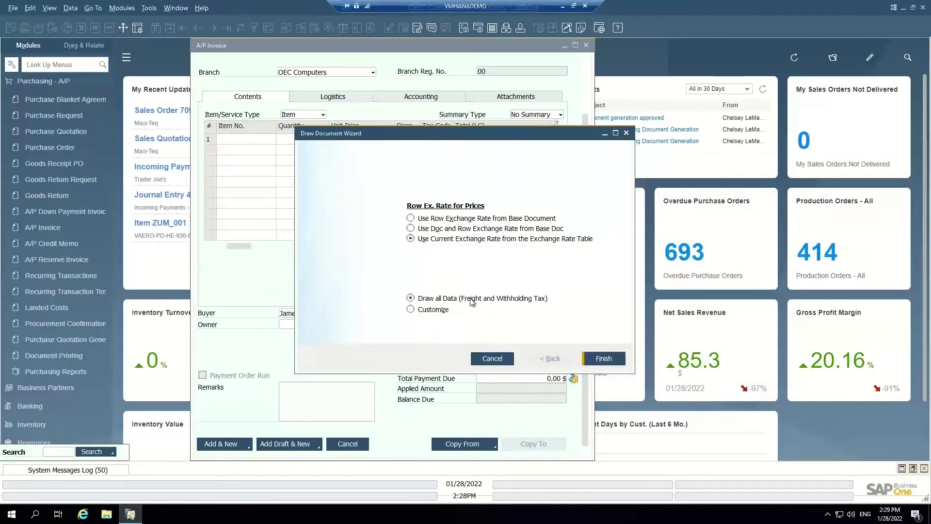
{"action": "left_click", "coordinate": [604, 358]}
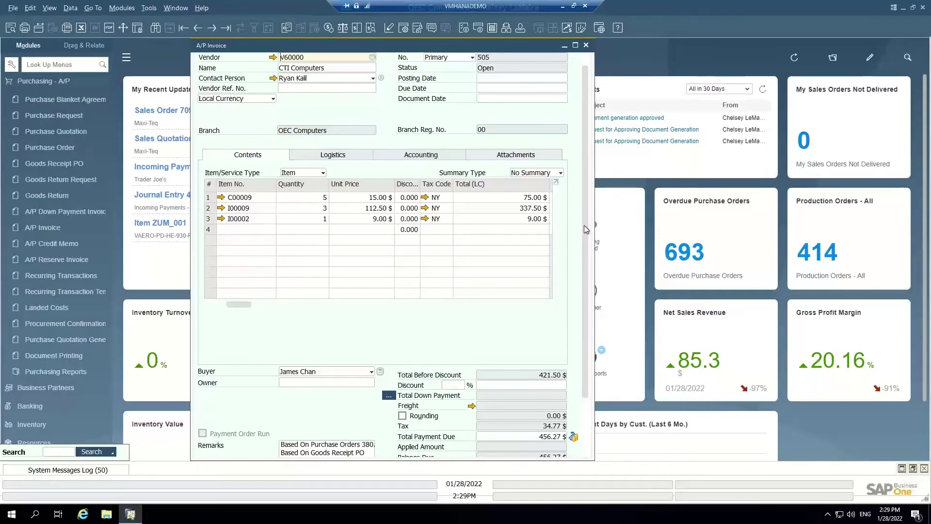
Insert today's date: posting and document dates 01/28/2022, due date 02/28/2022
{"action": "scroll", "coordinate": [580, 311], "scroll_direction": "down", "scroll_amount": 3}
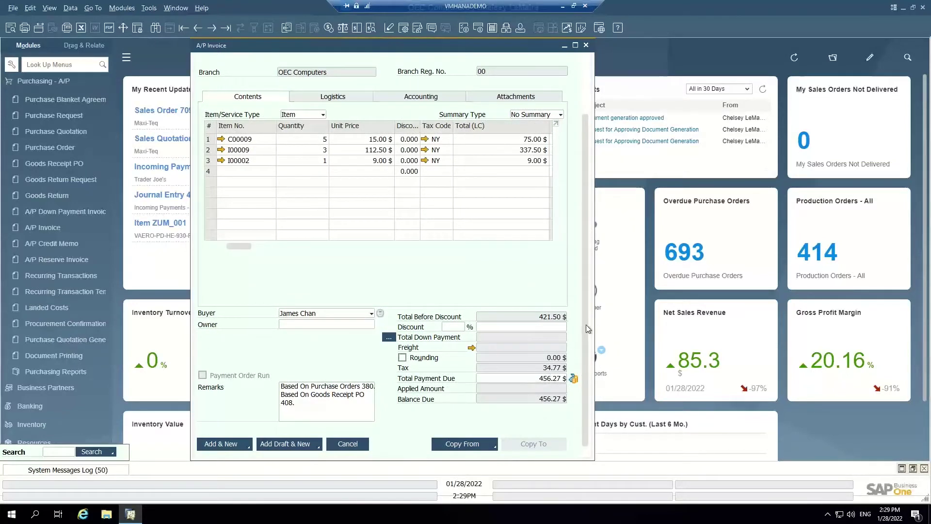
{"action": "left_click_drag", "start_coordinate": [586, 324], "coordinate": [584, 248]}
{"action": "left_click", "coordinate": [504, 79]}
{"action": "key", "text": "Tab"}
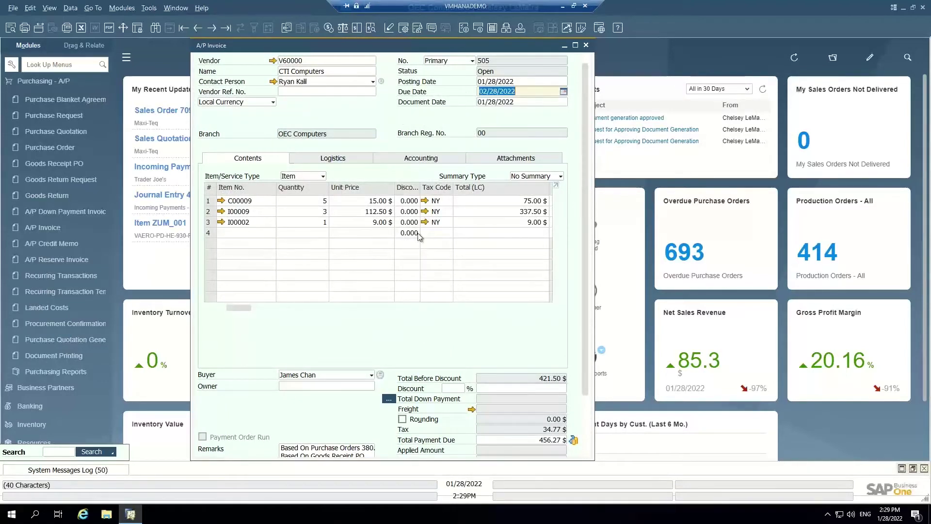
Attach the Return Request file to invoice 505 and enter vendor reference number 5456
{"action": "left_click_drag", "start_coordinate": [344, 42], "coordinate": [316, 42]}
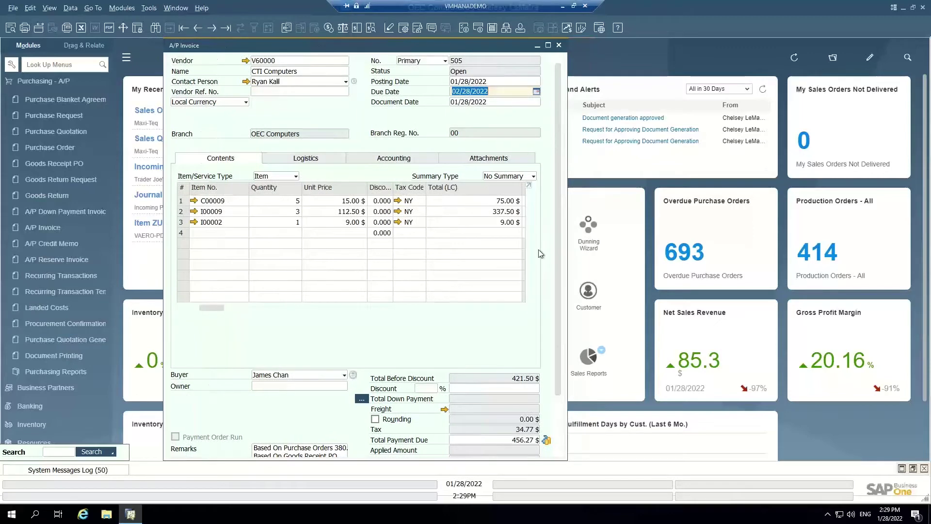
{"action": "left_click", "coordinate": [488, 160]}
{"action": "left_click", "coordinate": [520, 194]}
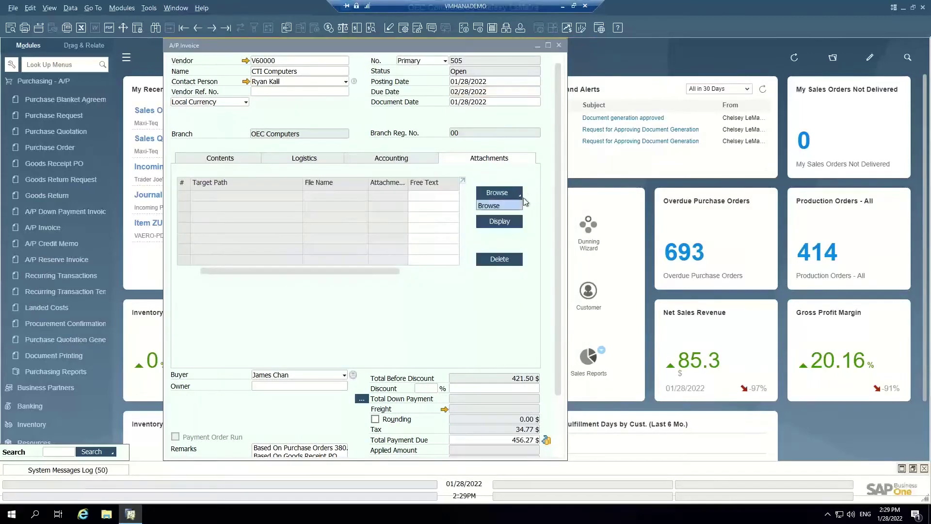
{"action": "left_click", "coordinate": [499, 204]}
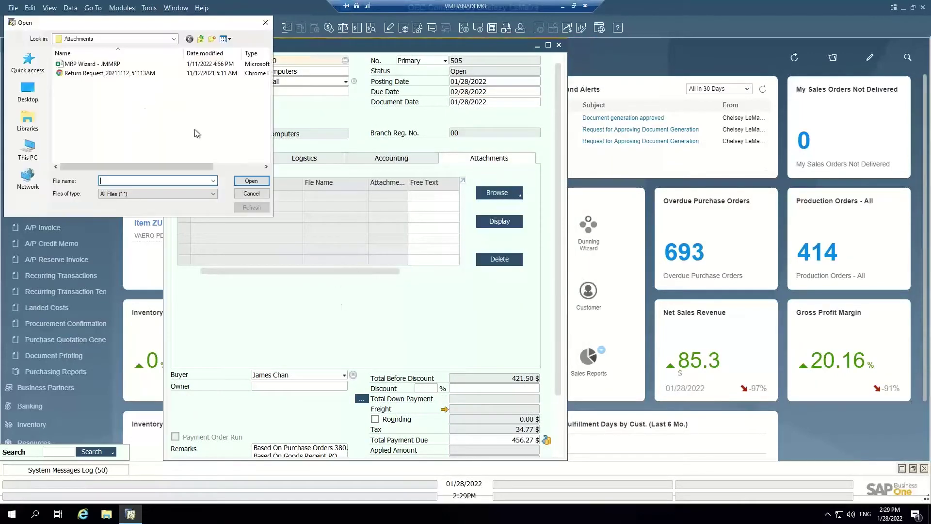
{"action": "left_click", "coordinate": [109, 73]}
{"action": "left_click", "coordinate": [252, 180]}
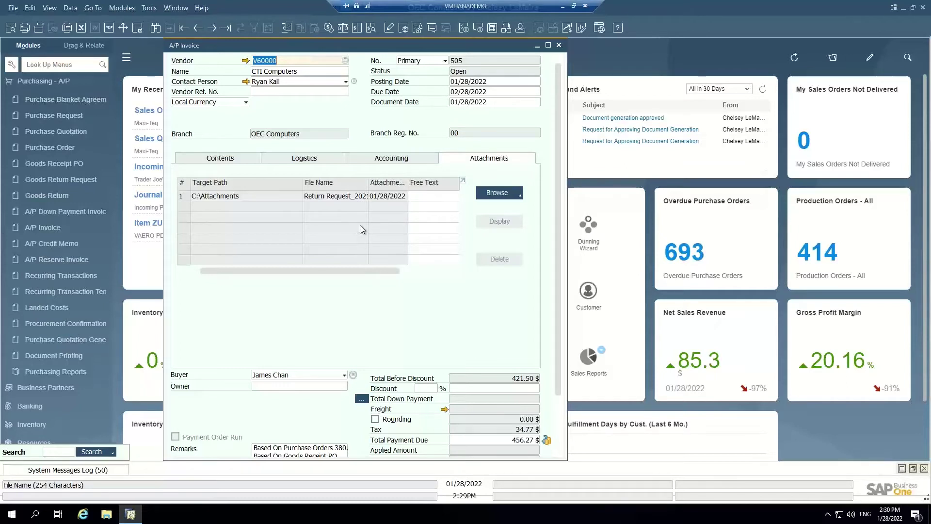
{"action": "left_click", "coordinate": [277, 90]}
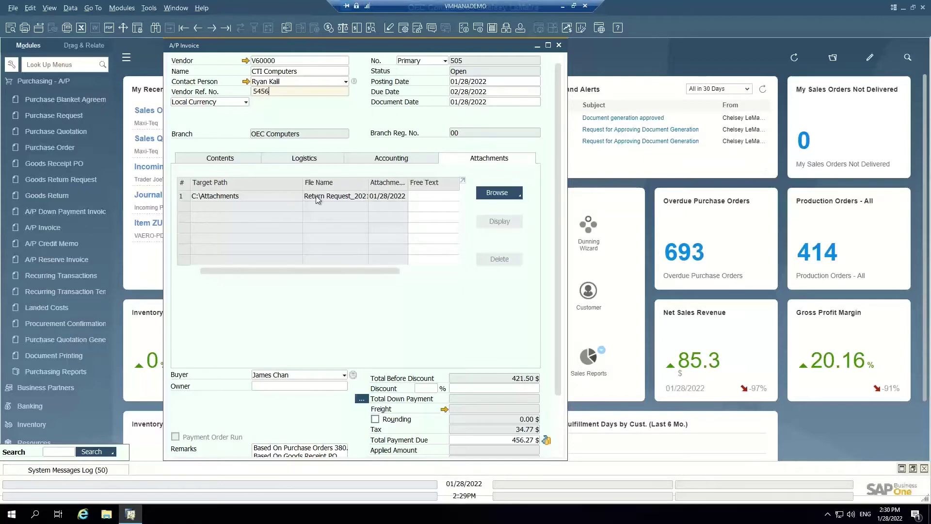
Add invoice 505, confirming the prompt, then reopen it to check remarks and the 456.27 $ balance
{"action": "left_click", "coordinate": [220, 159]}
{"action": "scroll", "coordinate": [557, 141], "scroll_direction": "down", "scroll_amount": 2}
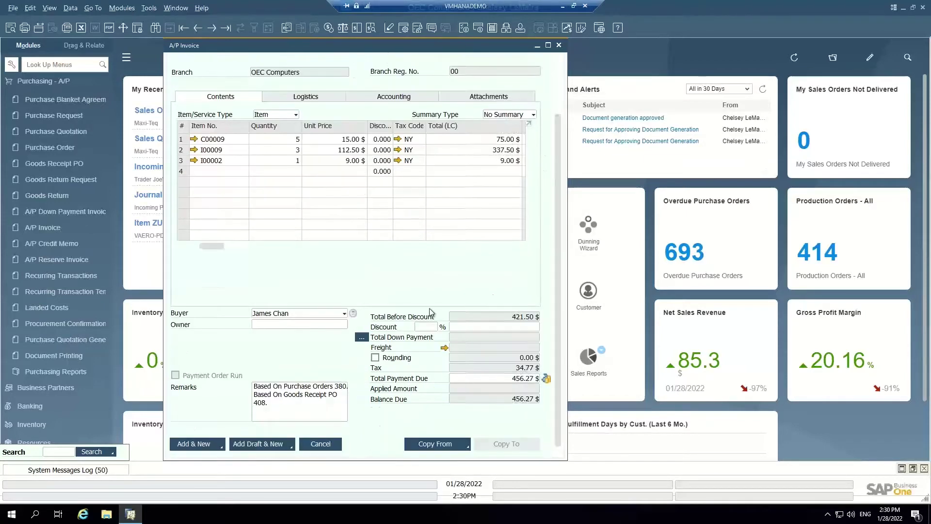
{"action": "left_click", "coordinate": [199, 446]}
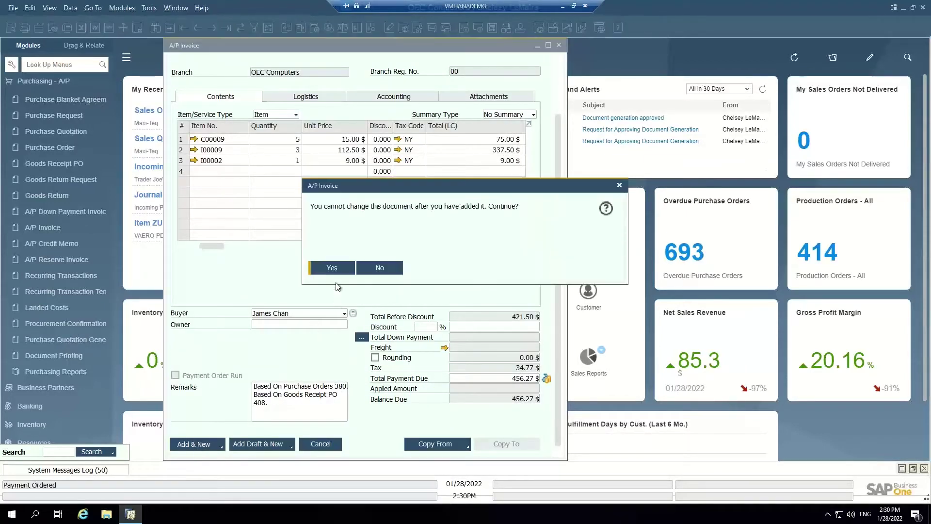
{"action": "left_click", "coordinate": [333, 269]}
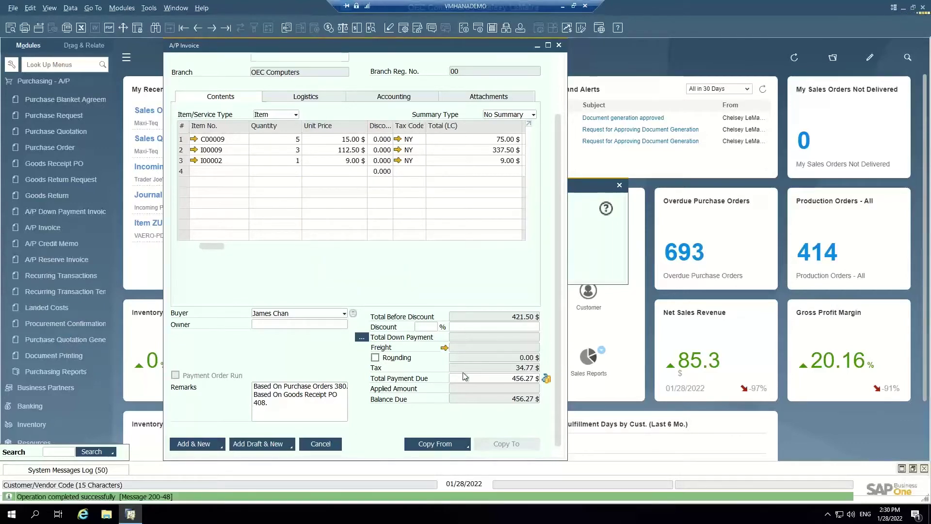
{"action": "left_click", "coordinate": [225, 28]}
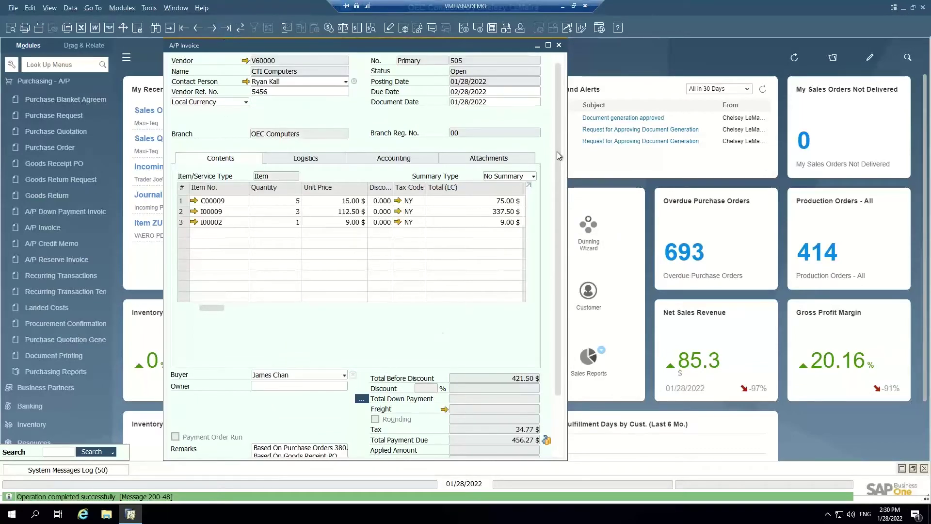
{"action": "scroll", "coordinate": [555, 219], "scroll_direction": "down", "scroll_amount": 3}
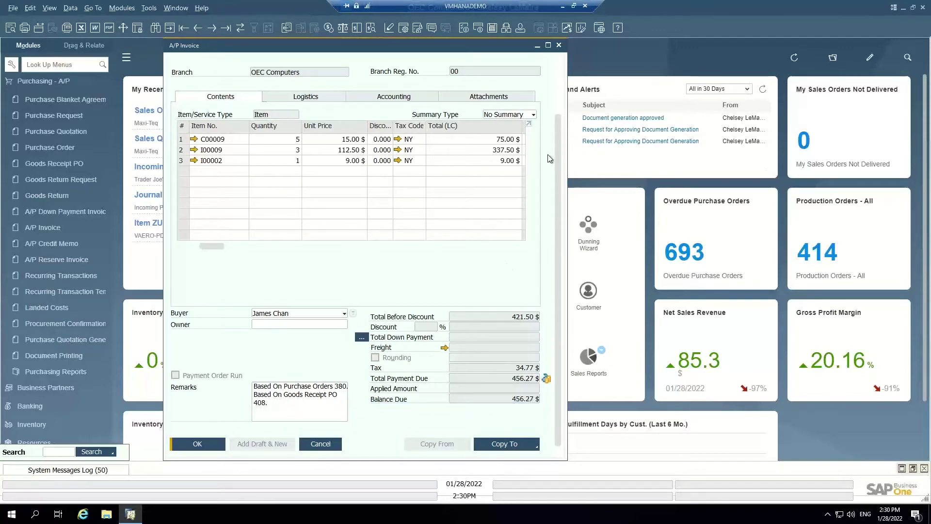
{"action": "scroll", "coordinate": [546, 144], "scroll_direction": "up", "scroll_amount": 3}
{"action": "right_click", "coordinate": [351, 111]}
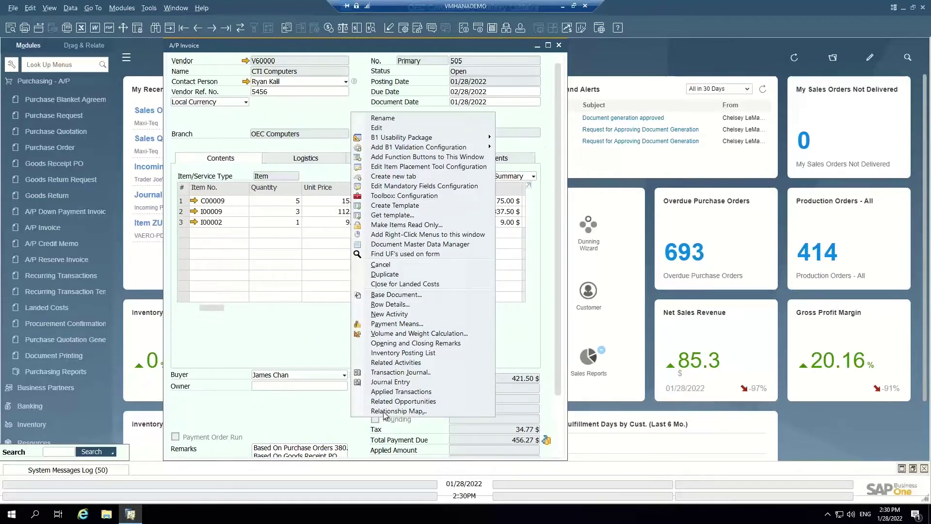
{"action": "left_click", "coordinate": [386, 412]}
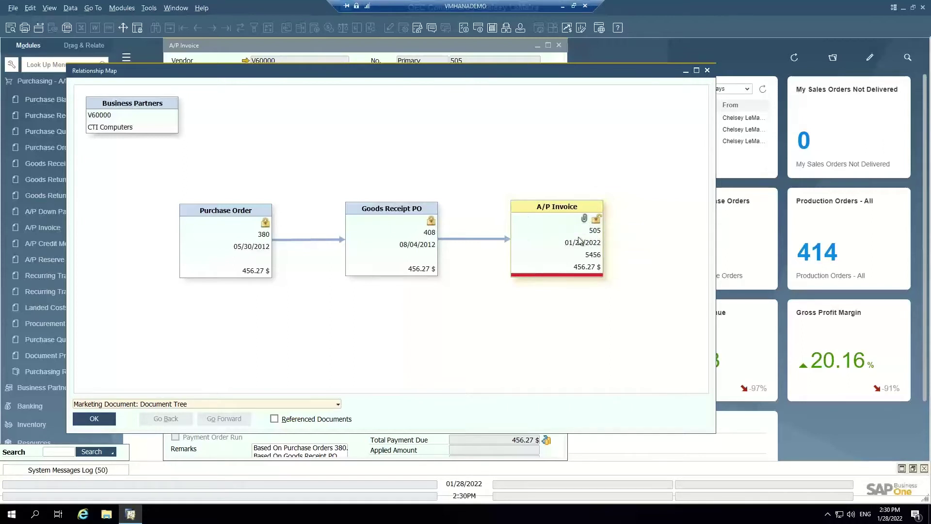
{"action": "left_click", "coordinate": [707, 71]}
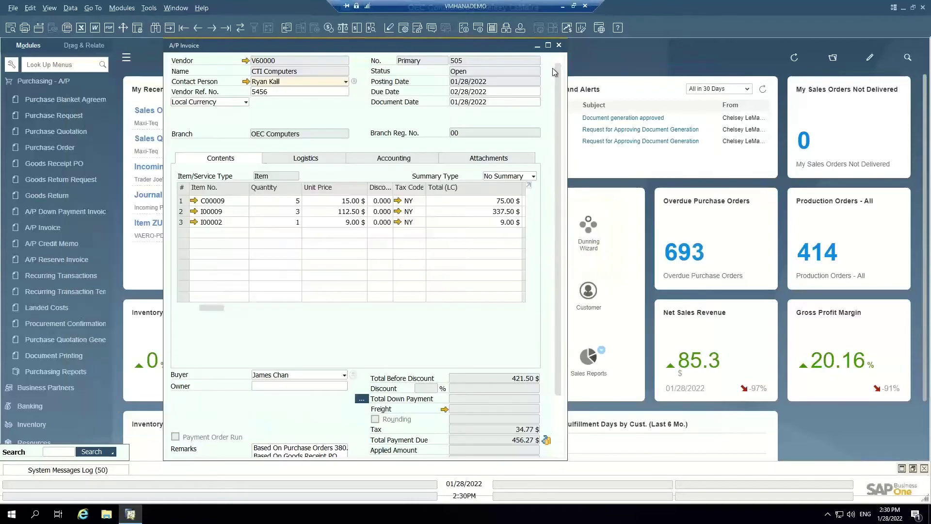
Close the A/P invoice and open the Vendor Liabilities Aging report from Business Partner reports
{"action": "left_click", "coordinate": [559, 46]}
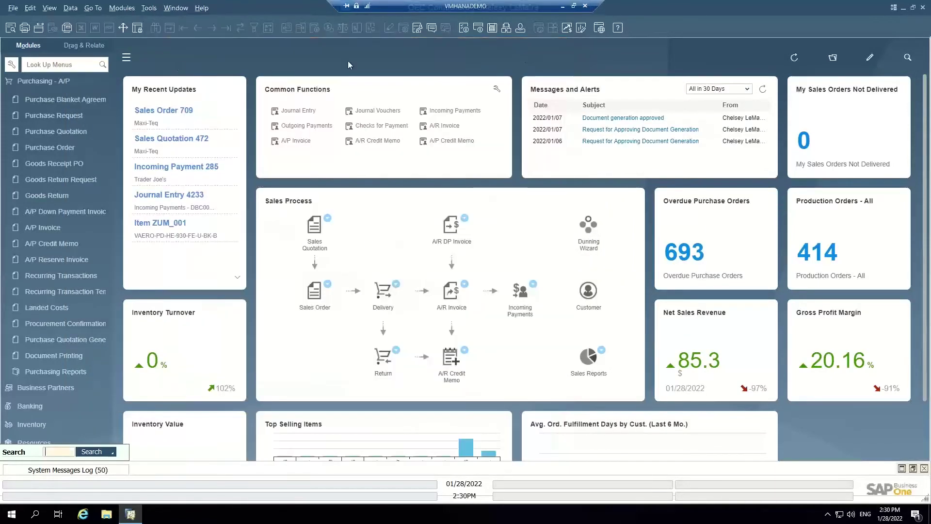
{"action": "left_click", "coordinate": [63, 82]}
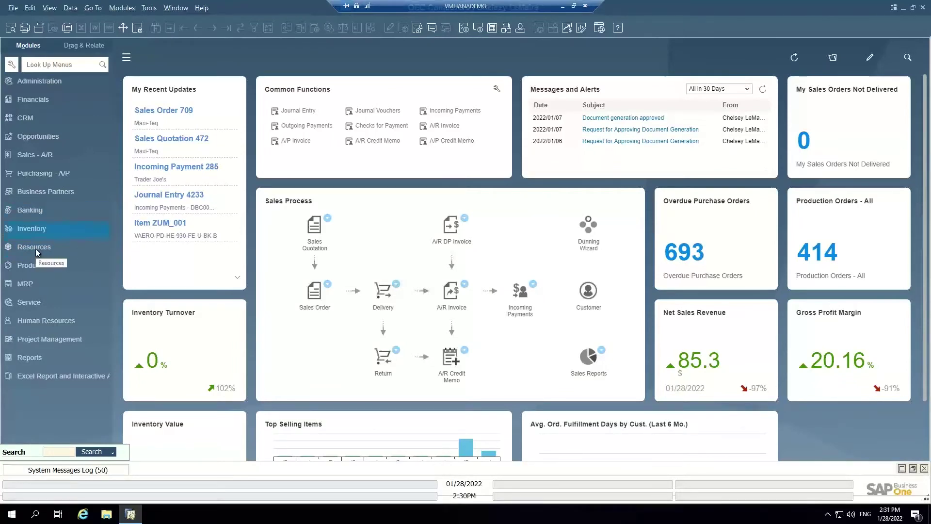
{"action": "left_click", "coordinate": [46, 192]}
{"action": "scroll", "coordinate": [58, 291], "scroll_direction": "down", "scroll_amount": 3}
{"action": "left_click", "coordinate": [41, 324]}
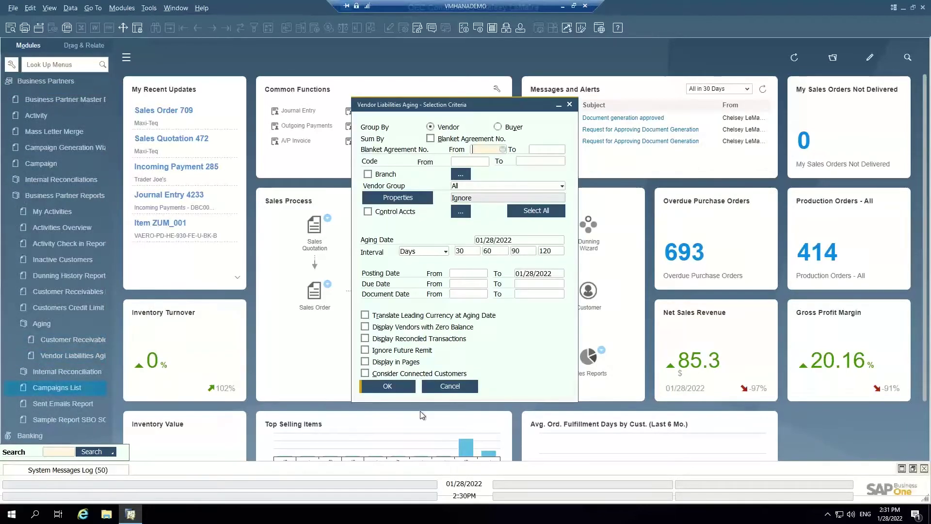
Limit the aging report criteria to the OEC Computers branch
{"action": "left_click", "coordinate": [383, 388]}
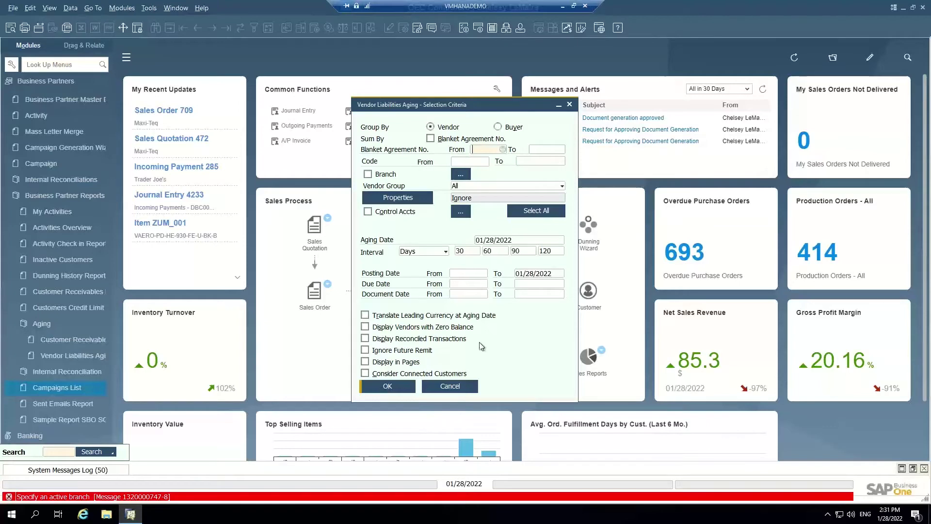
{"action": "left_click", "coordinate": [461, 174]}
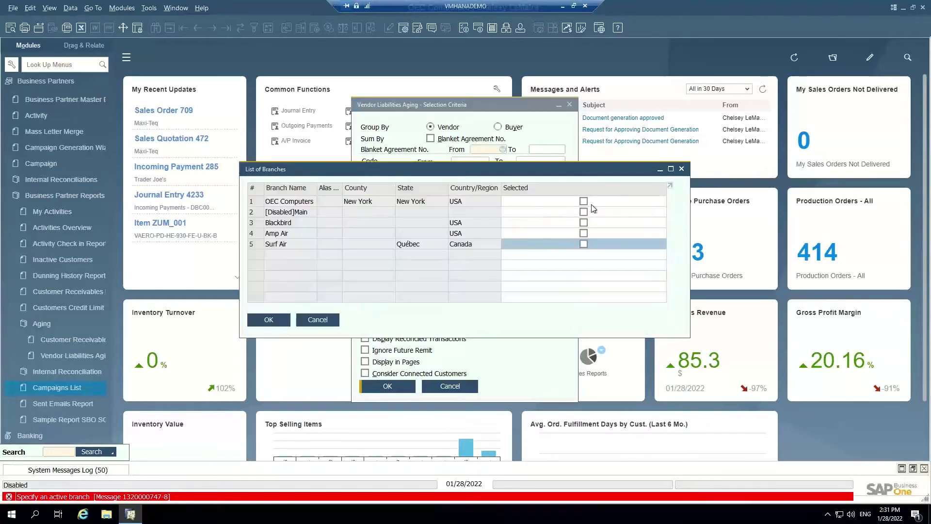
{"action": "left_click", "coordinate": [584, 201]}
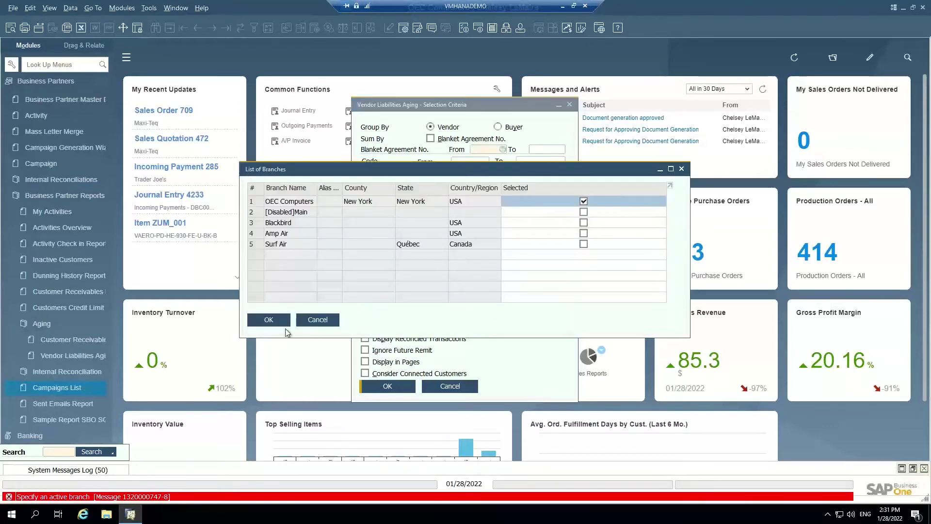
{"action": "left_click", "coordinate": [284, 323]}
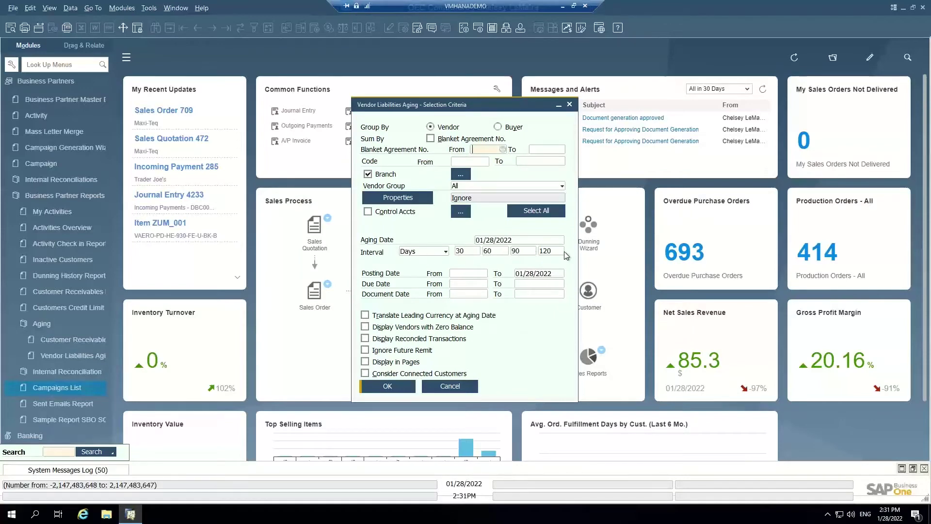
Run the aging report, collapse it to one row per vendor, and resize its columns
{"action": "left_click", "coordinate": [386, 387]}
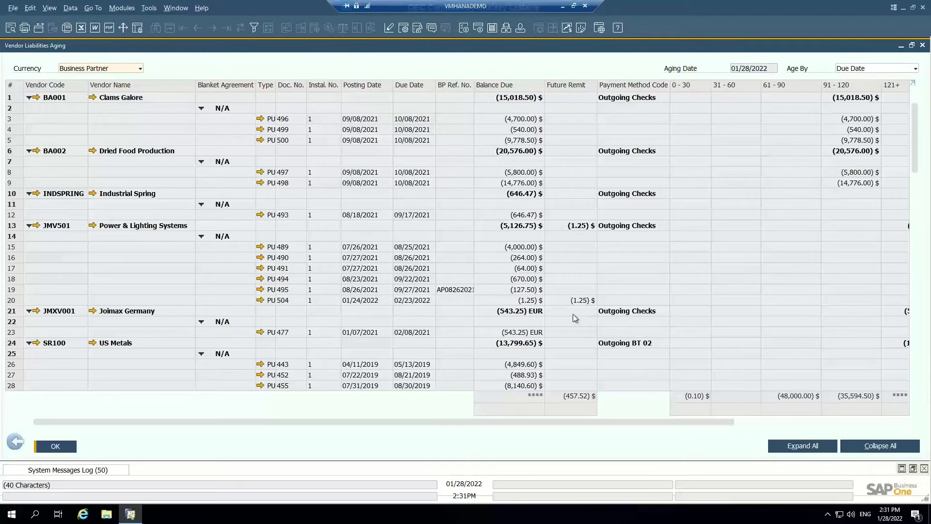
{"action": "left_click", "coordinate": [880, 446]}
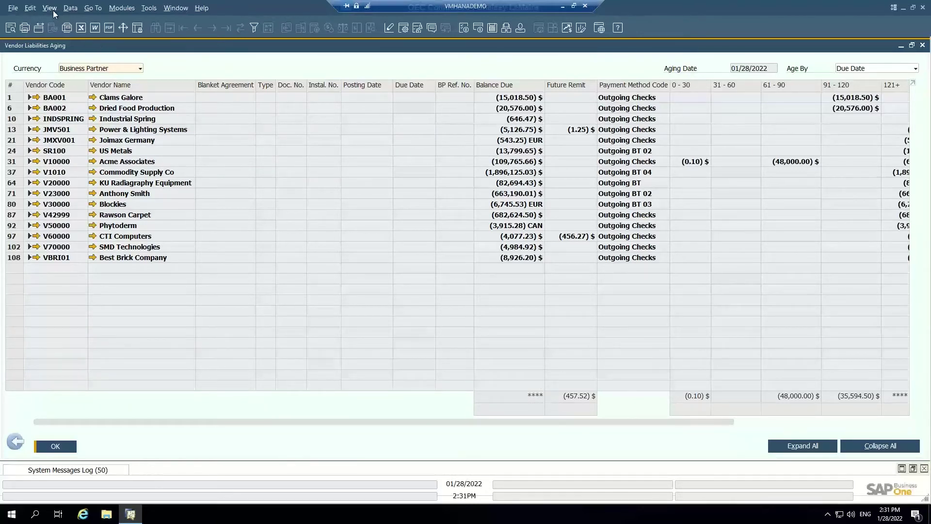
{"action": "left_click", "coordinate": [51, 9]}
{"action": "left_click", "coordinate": [82, 92]}
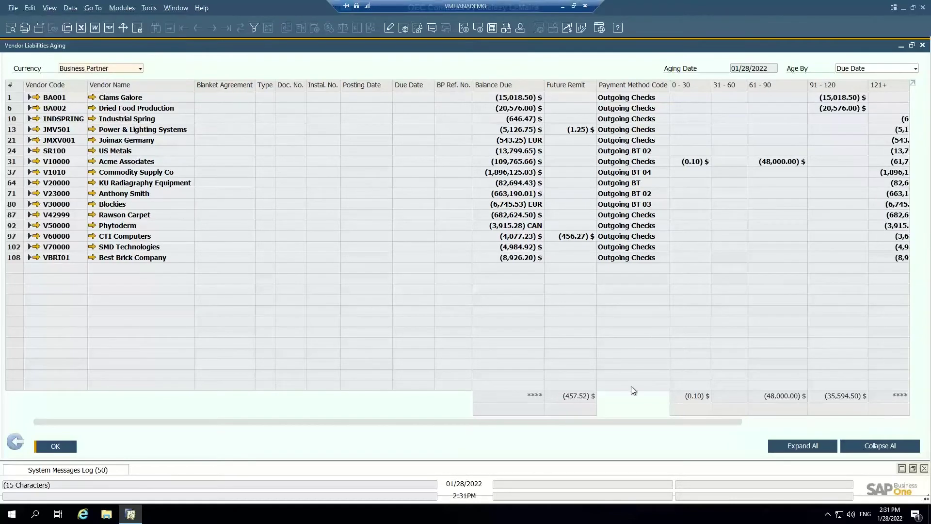
{"action": "left_click_drag", "start_coordinate": [656, 423], "coordinate": [752, 419]}
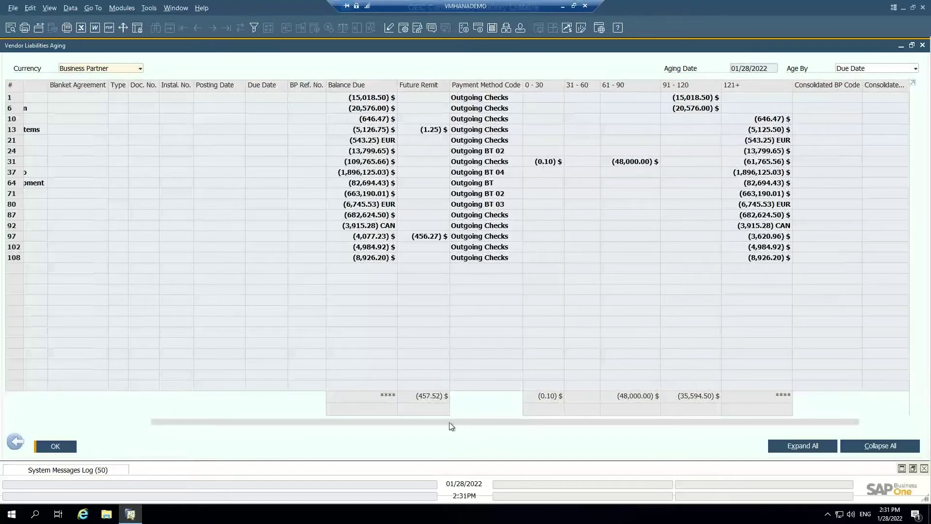
{"action": "left_click_drag", "start_coordinate": [450, 422], "coordinate": [311, 423]}
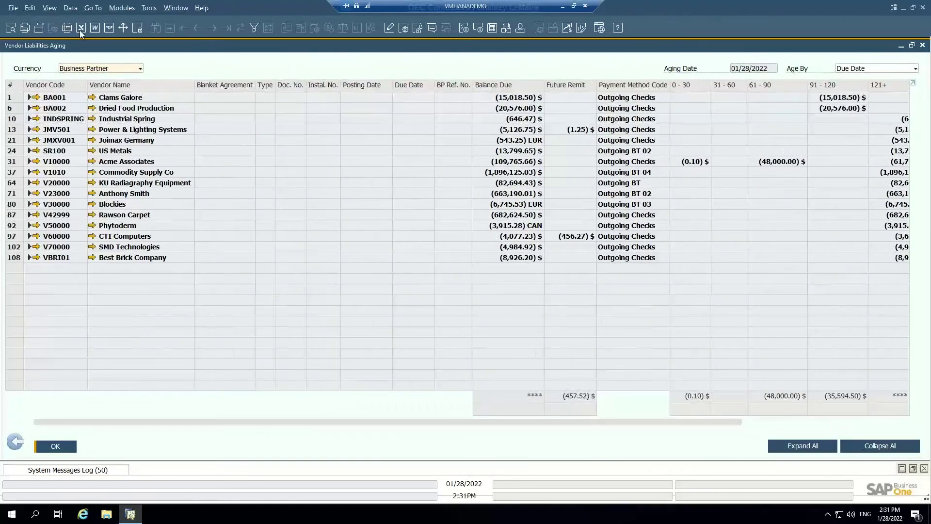
Expand all vendors and inspect Dried Food Production's A/P invoice 498
{"action": "left_click", "coordinate": [802, 445]}
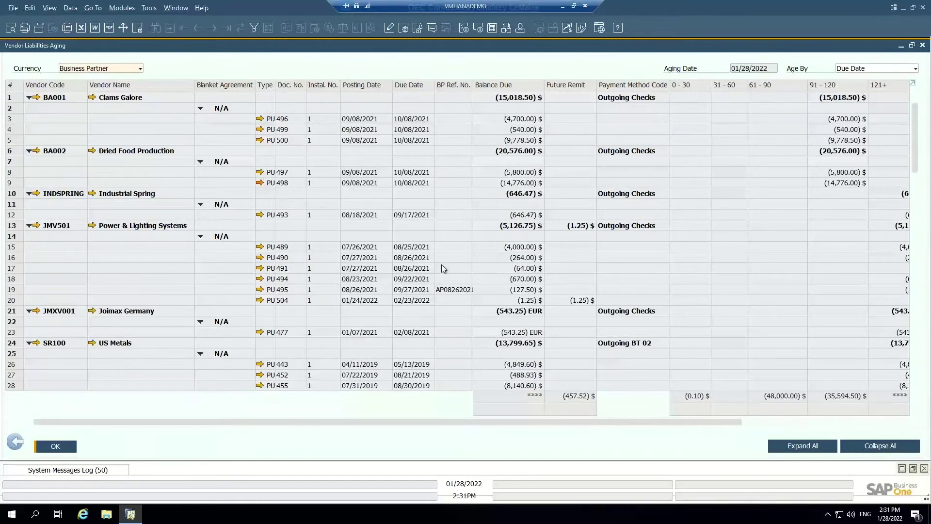
{"action": "left_click", "coordinate": [259, 183]}
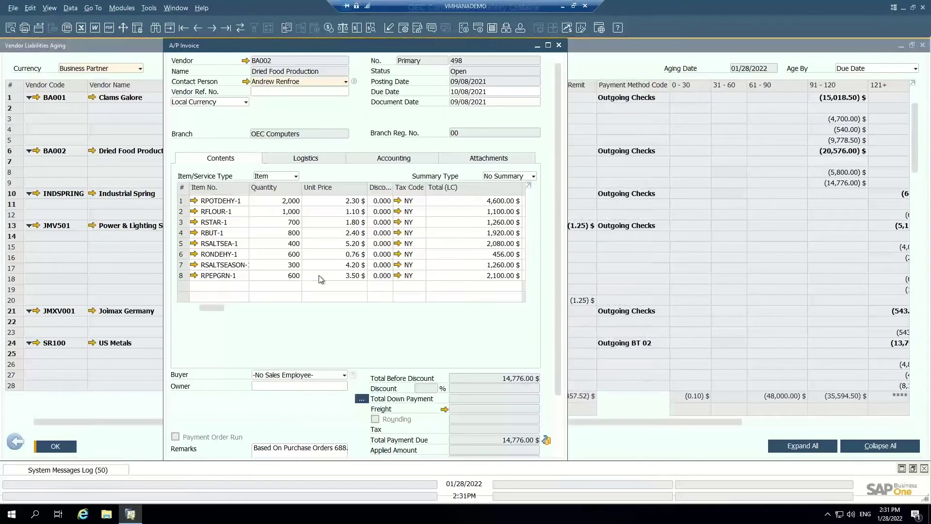
{"action": "left_click", "coordinate": [558, 45]}
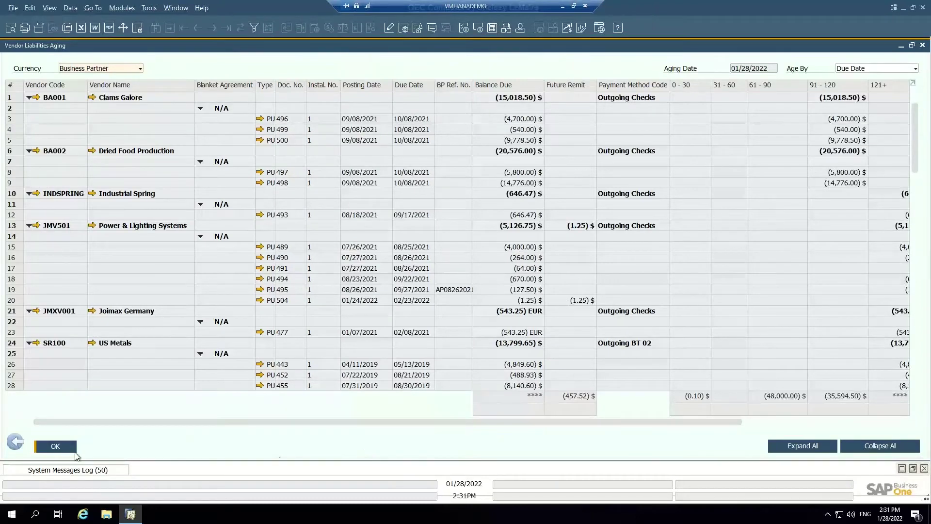
Close the aging report and its criteria, then list Banking's Outgoing Payments functions
{"action": "left_click", "coordinate": [15, 442]}
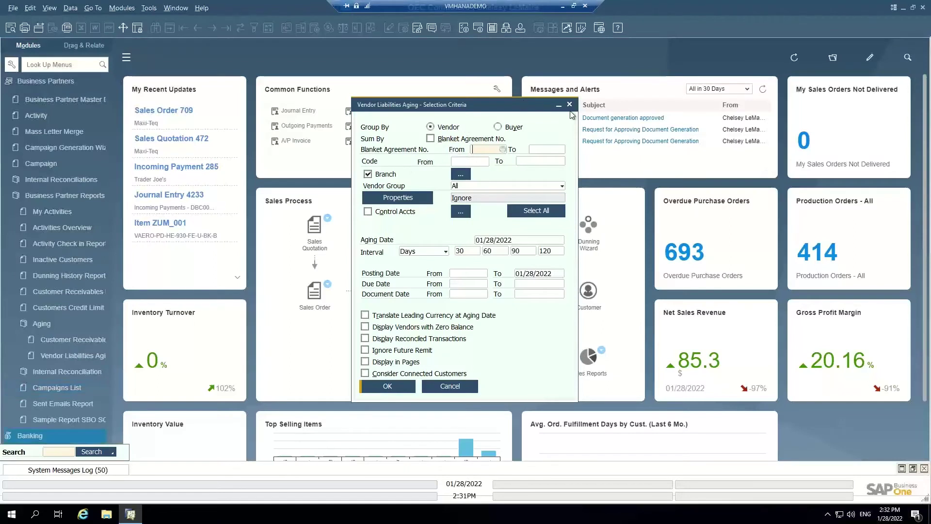
{"action": "left_click", "coordinate": [570, 105]}
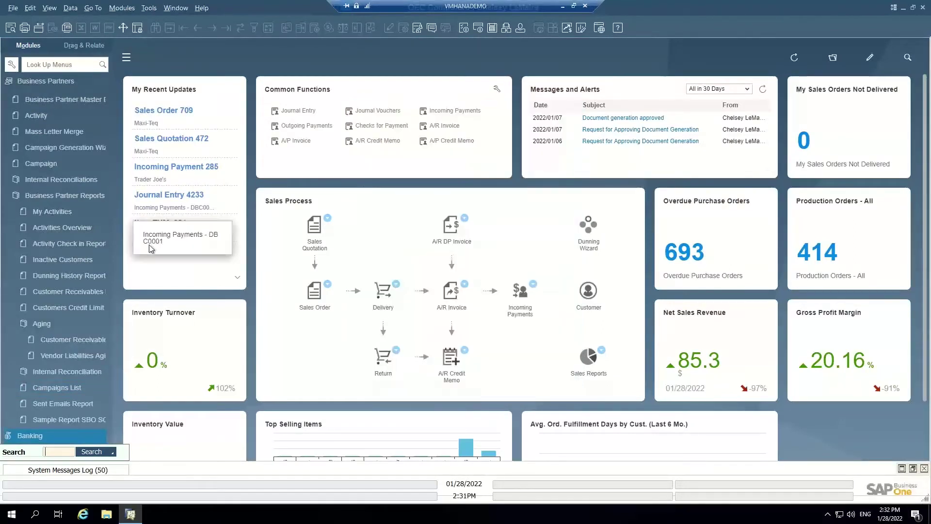
{"action": "left_click", "coordinate": [39, 83]}
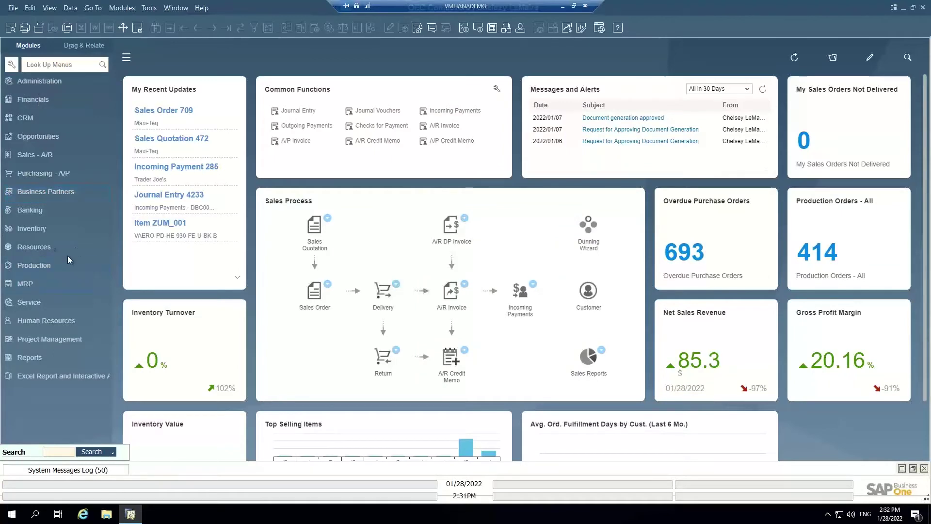
{"action": "left_click", "coordinate": [54, 212]}
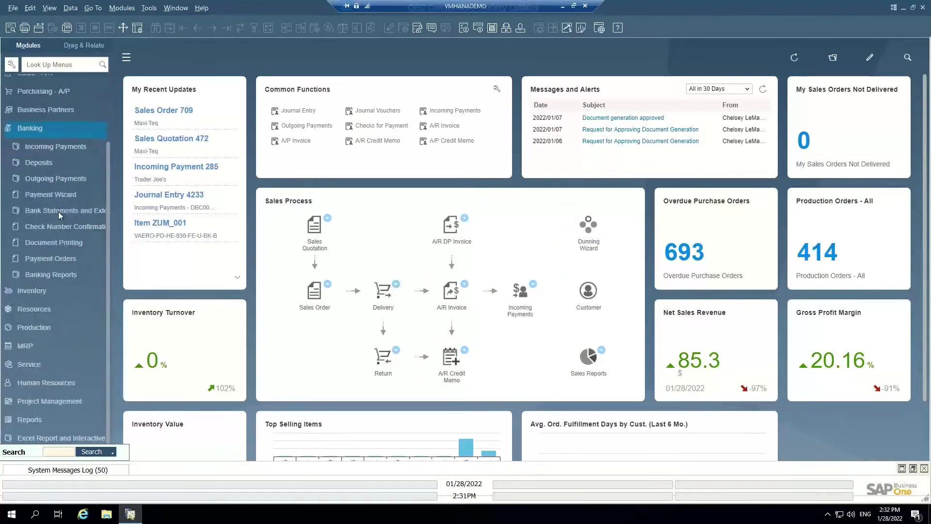
{"action": "left_click", "coordinate": [71, 180]}
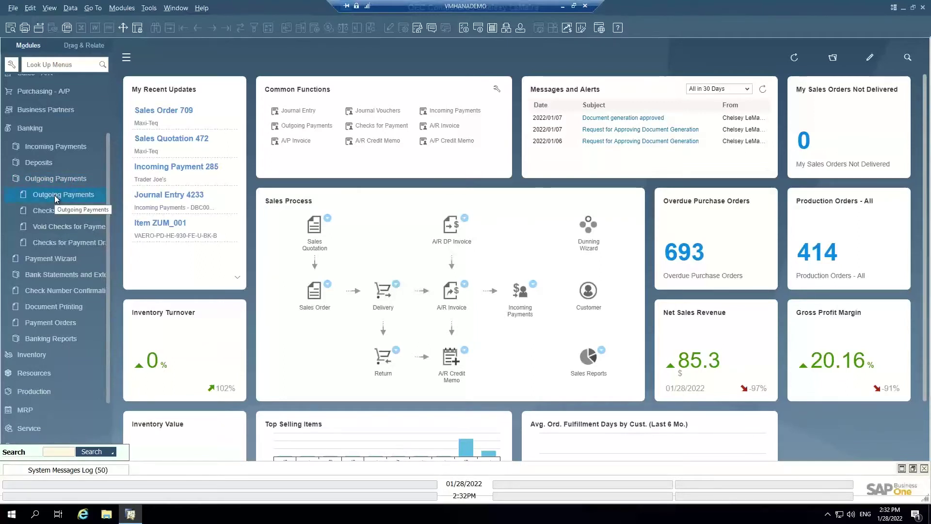
Create an outgoing payment to SMD Technologies selecting invoices 377 and 384 for 308.52 $
{"action": "left_click", "coordinate": [54, 195]}
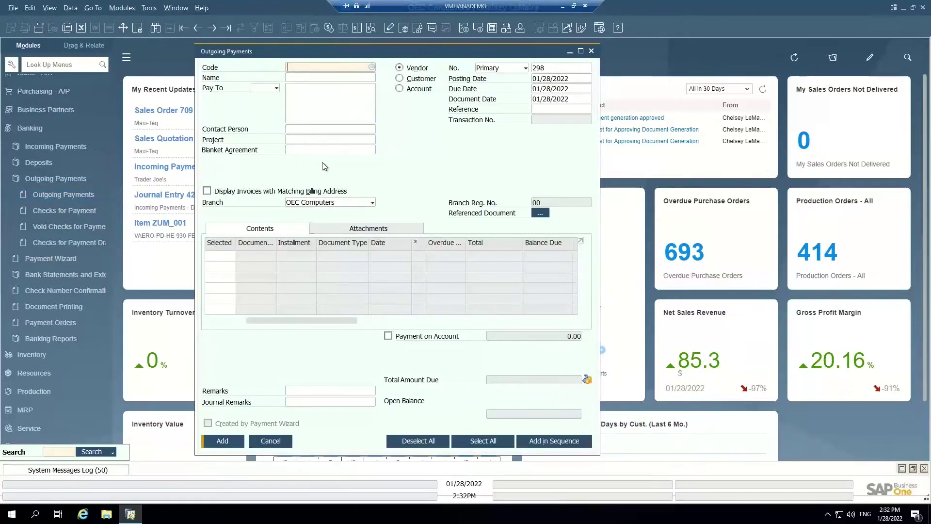
{"action": "left_click", "coordinate": [301, 77]}
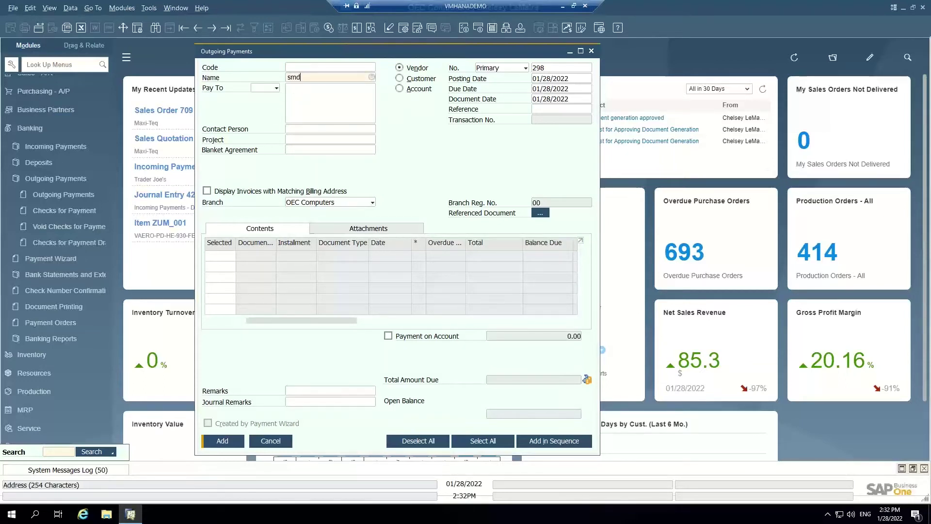
{"action": "type", "text": "smd"}
{"action": "key", "text": "Tab"}
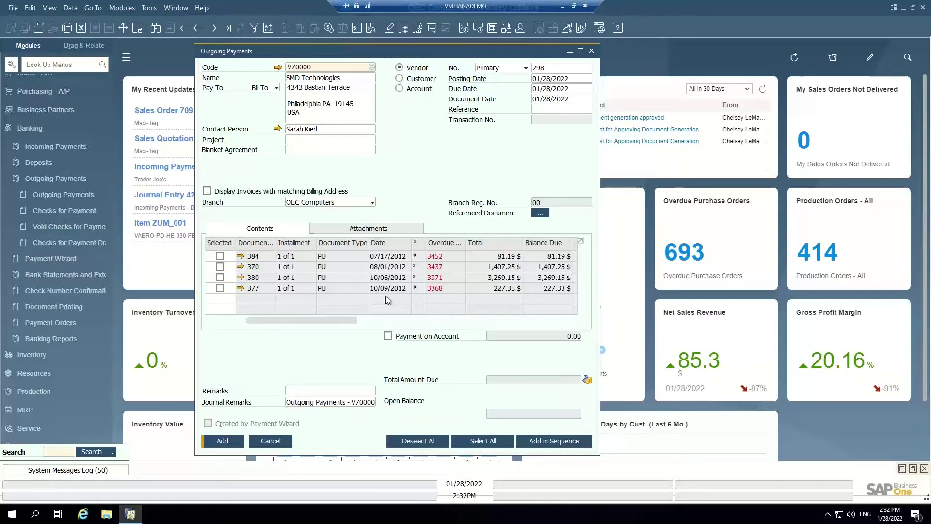
{"action": "left_click", "coordinate": [220, 288]}
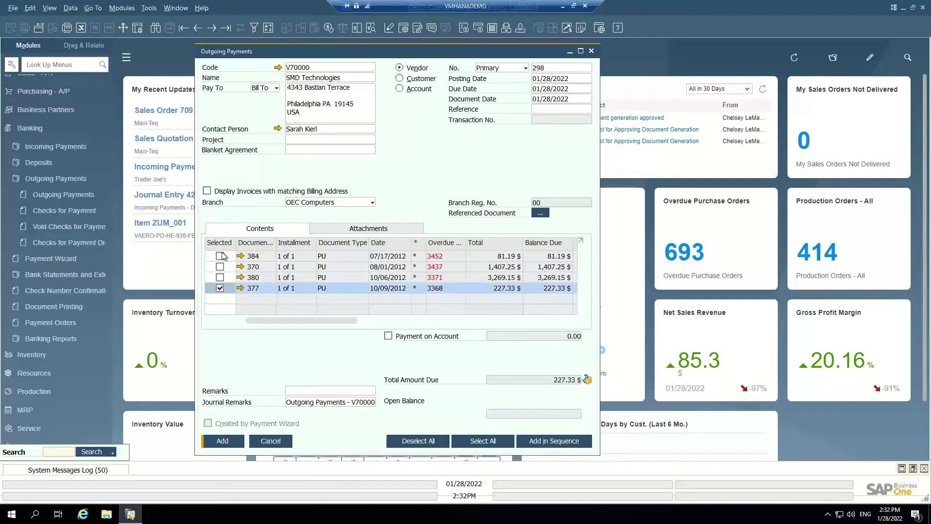
{"action": "left_click", "coordinate": [220, 256]}
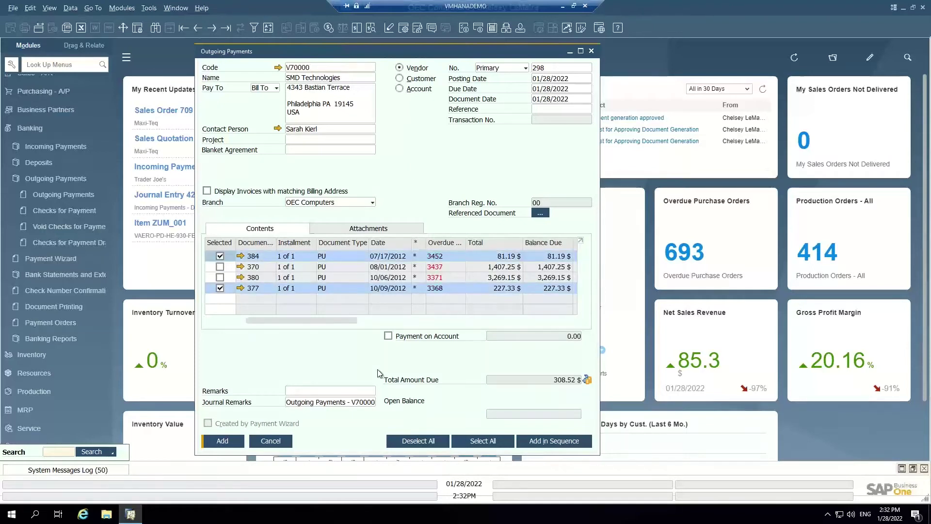
{"action": "left_click", "coordinate": [588, 379]}
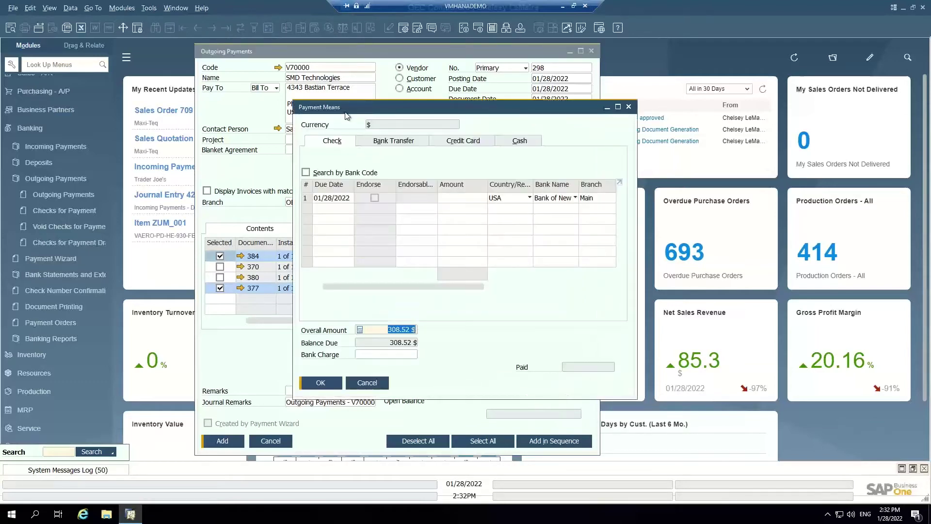
Choose bank transfer dated 01/28/2022 and enter the transfer reference
{"action": "left_click_drag", "start_coordinate": [346, 113], "coordinate": [299, 115]}
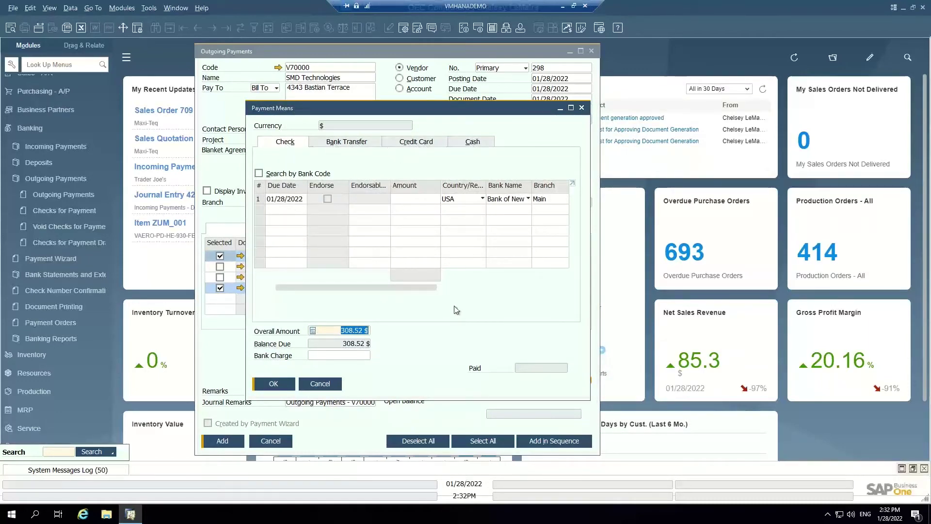
{"action": "left_click", "coordinate": [336, 145]}
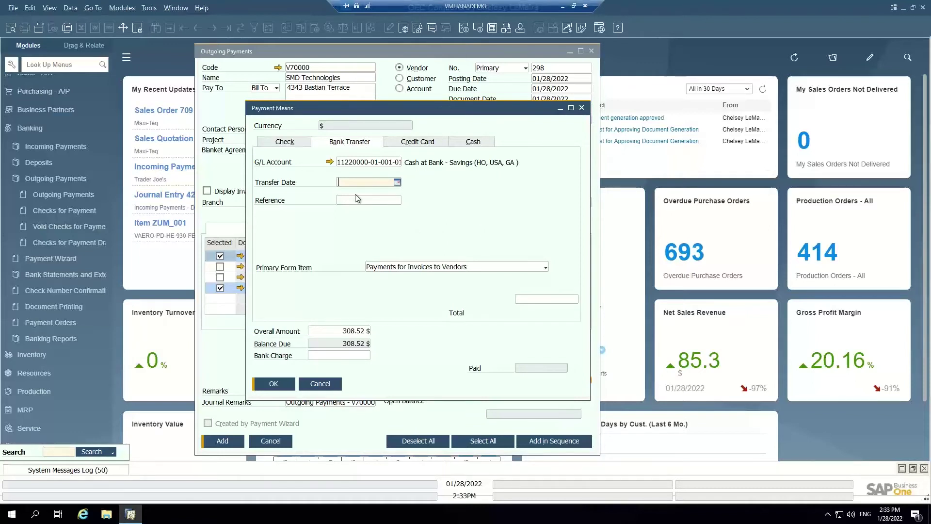
{"action": "type", "text": "28"}
{"action": "key", "text": "Tab"}
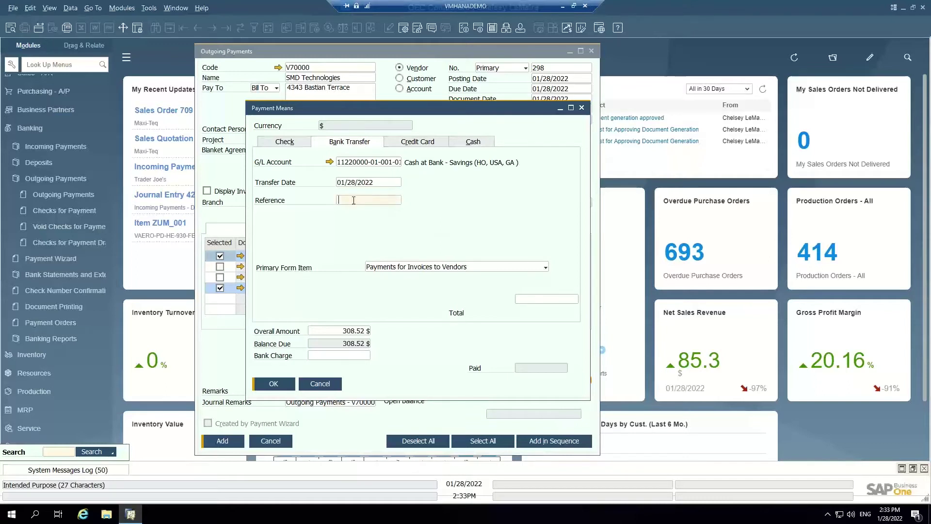
{"action": "type", "text": "5574575"}
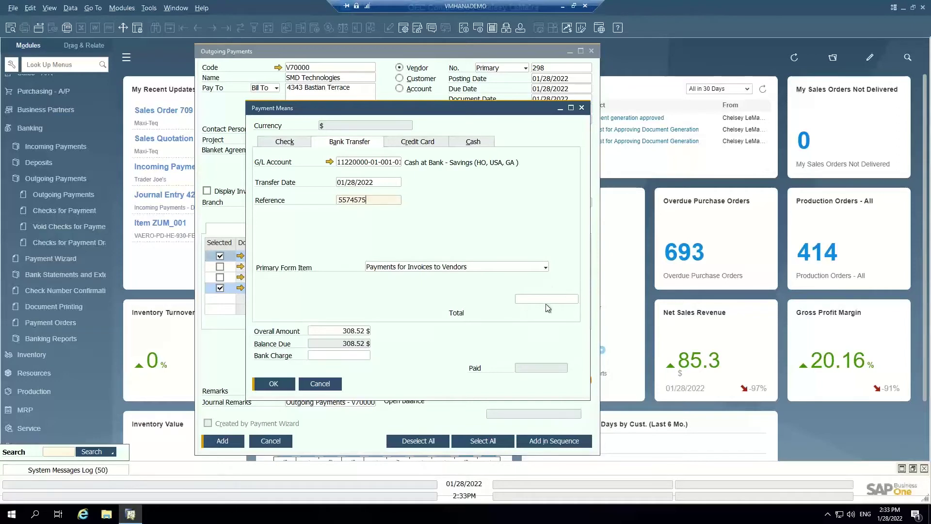
Fill the 308.52 $ balance due from Cash at Bank - Checking and confirm the payment means
{"action": "left_click", "coordinate": [538, 298]}
{"action": "right_click", "coordinate": [539, 299]}
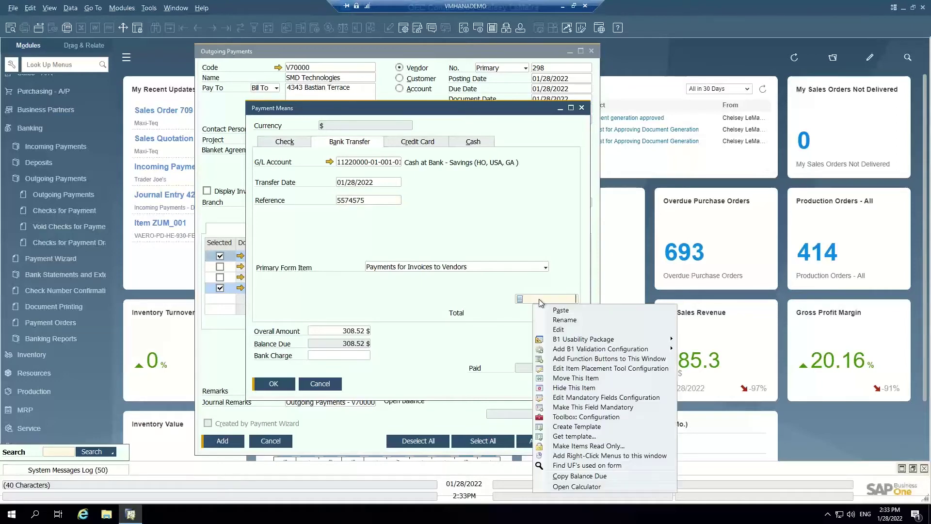
{"action": "left_click", "coordinate": [572, 475]}
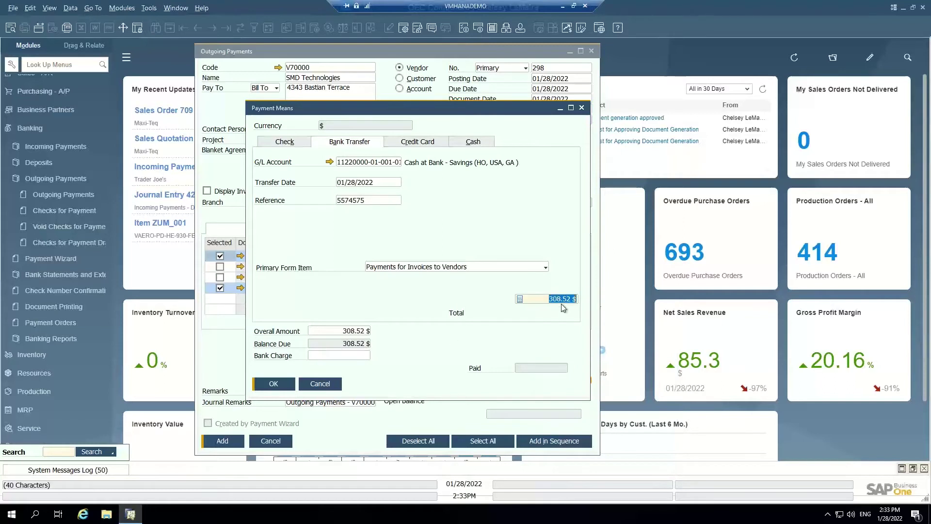
{"action": "key", "text": "Tab"}
{"action": "left_click", "coordinate": [396, 162]}
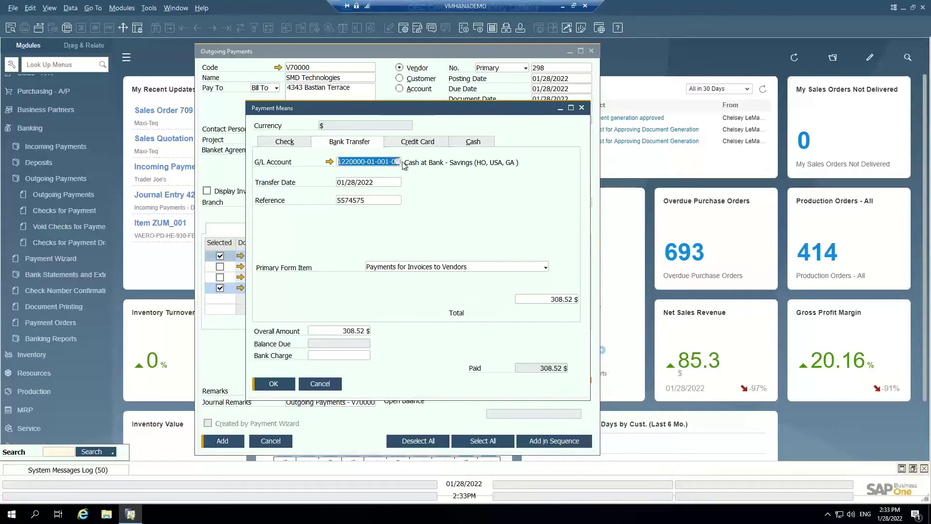
{"action": "left_click", "coordinate": [398, 164]}
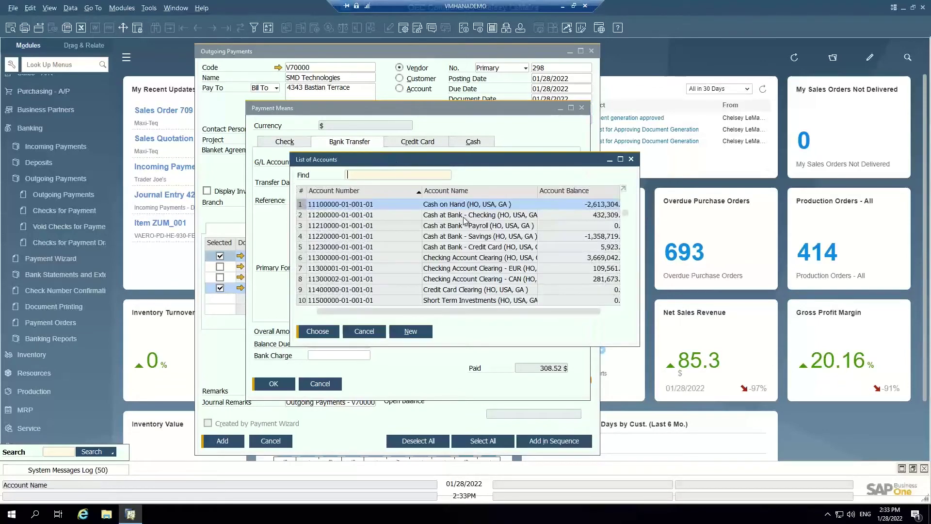
{"action": "key", "text": "Down"}
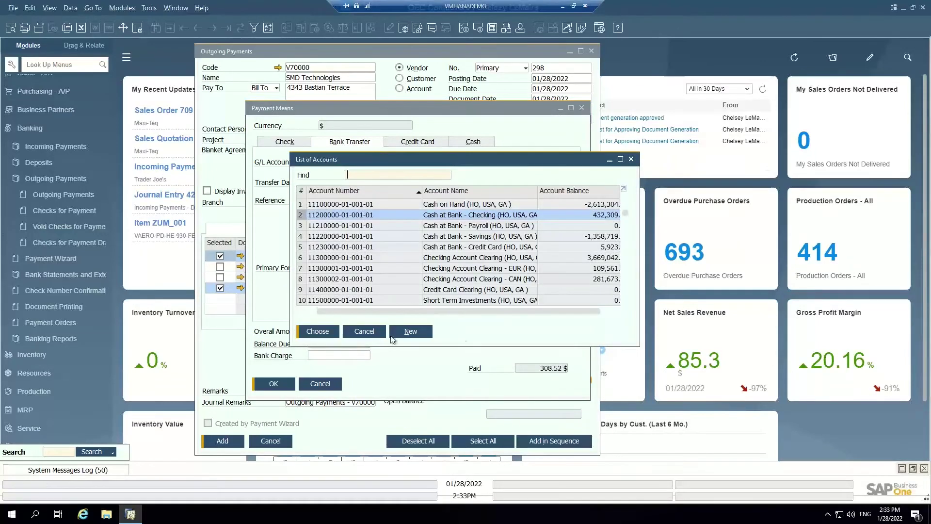
{"action": "left_click", "coordinate": [318, 332]}
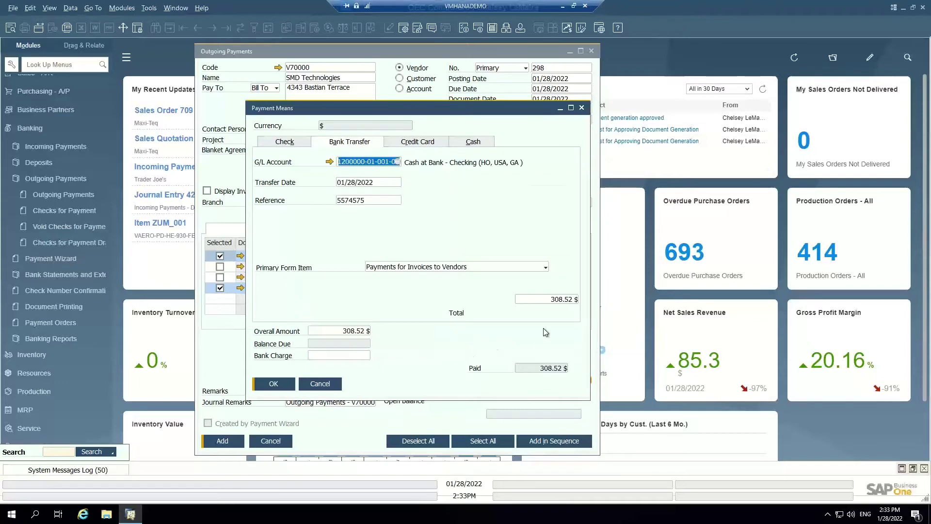
{"action": "left_click", "coordinate": [273, 384]}
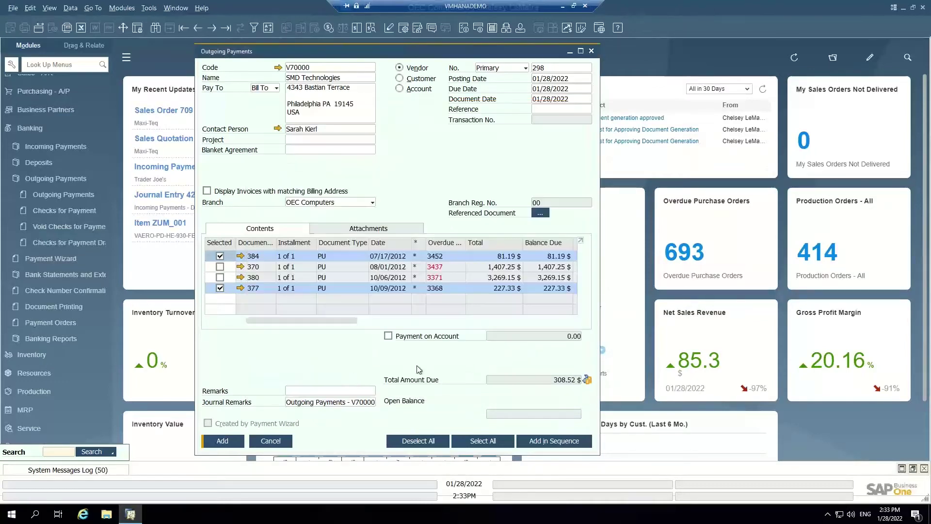
Add outgoing payment 298, then reopen it to verify invoice 377 is closed
{"action": "left_click", "coordinate": [223, 441]}
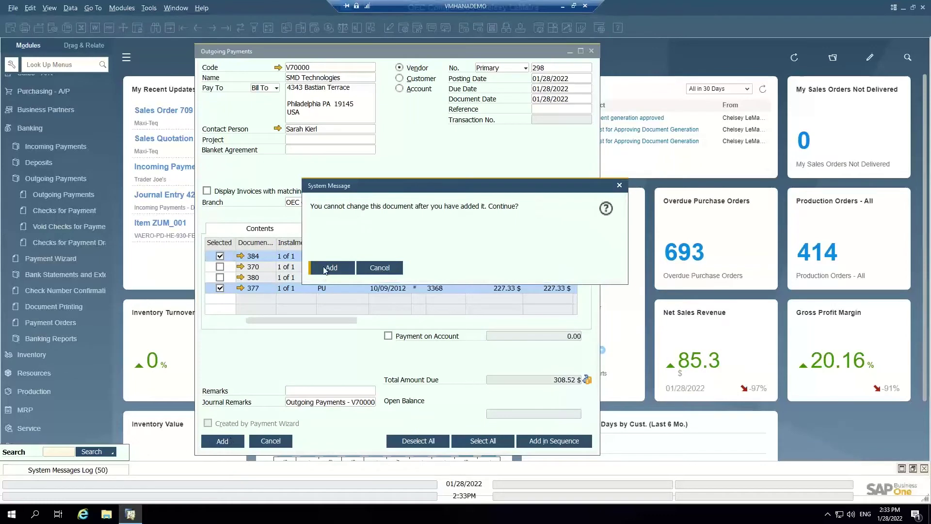
{"action": "left_click", "coordinate": [324, 269]}
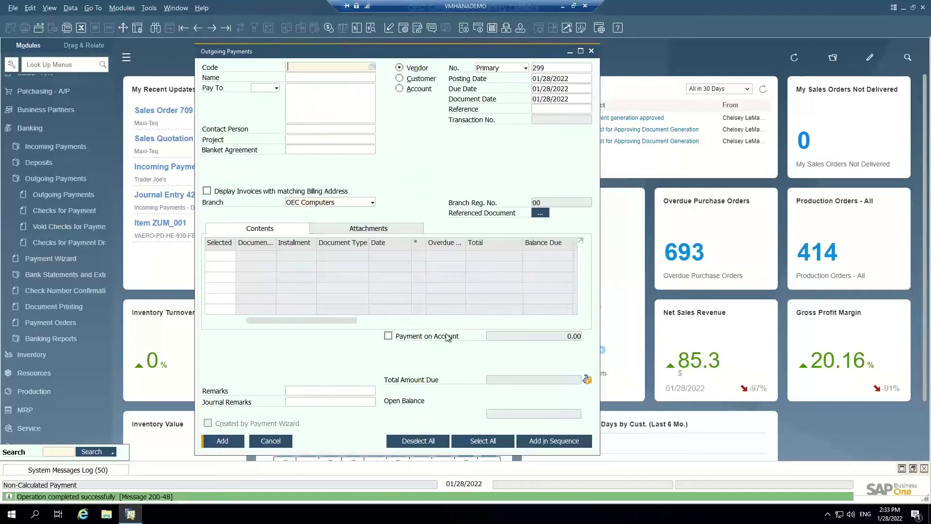
{"action": "left_click", "coordinate": [225, 28]}
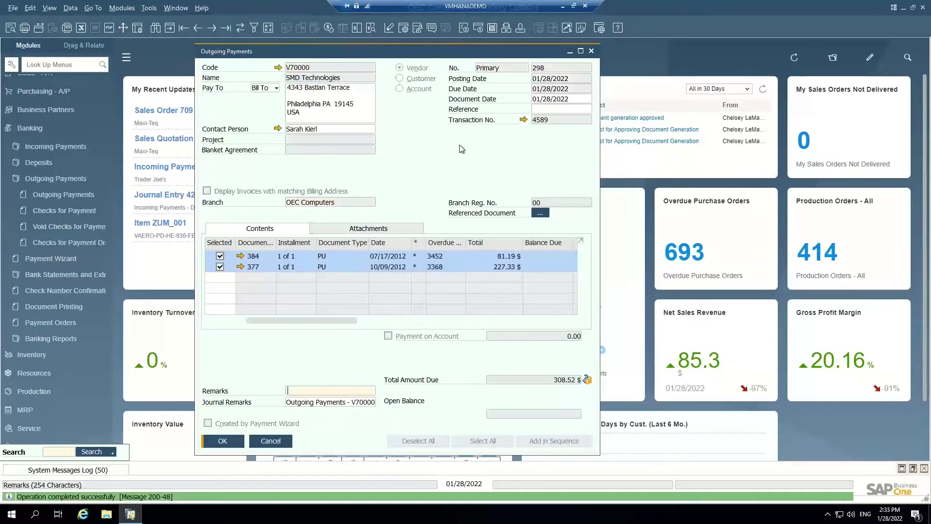
{"action": "left_click", "coordinate": [241, 267]}
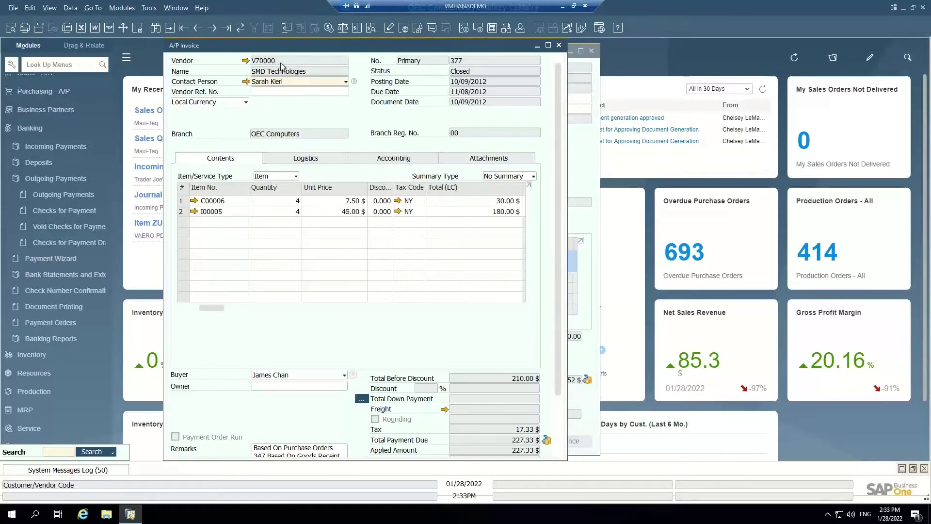
{"action": "left_click", "coordinate": [558, 46]}
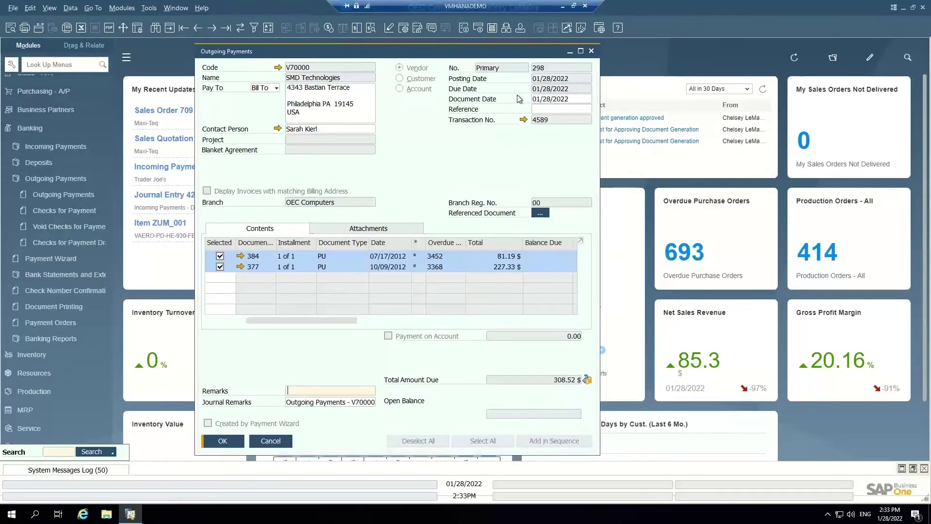
Close Outgoing Payments and launch the Payment Wizard past its introduction
{"action": "left_click", "coordinate": [592, 51]}
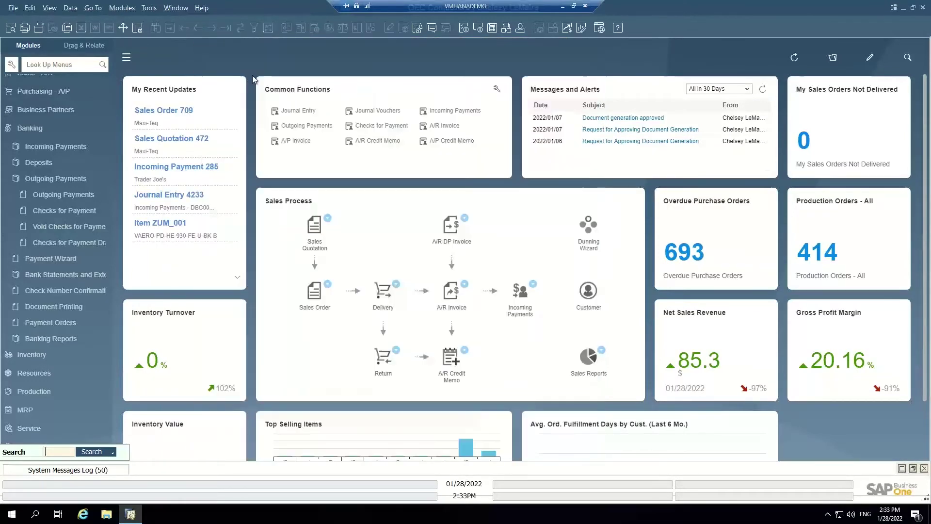
{"action": "left_click", "coordinate": [53, 180]}
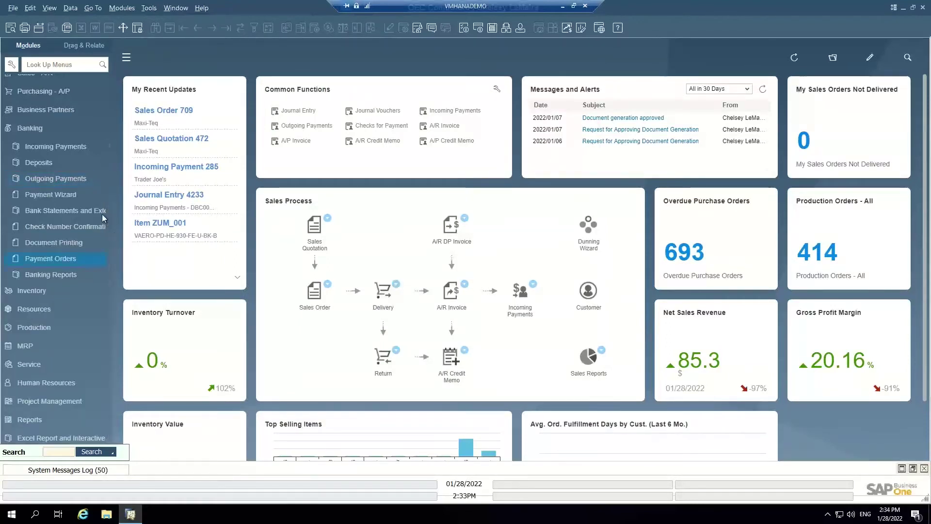
{"action": "left_click", "coordinate": [62, 196]}
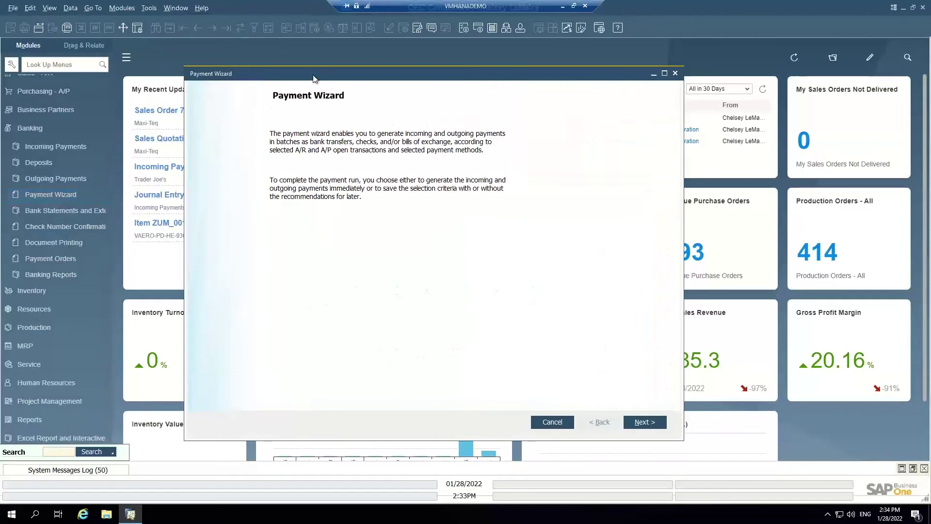
{"action": "left_click_drag", "start_coordinate": [314, 77], "coordinate": [281, 68]}
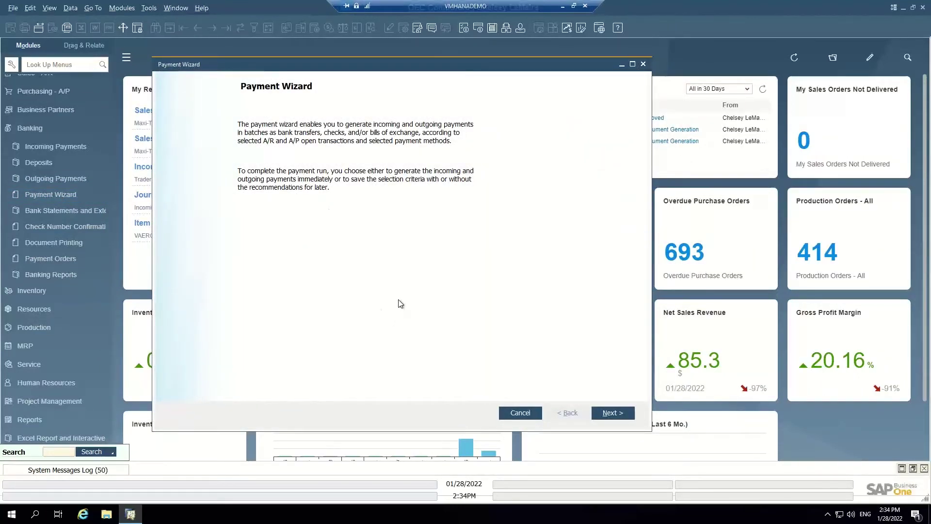
{"action": "left_click", "coordinate": [612, 414]}
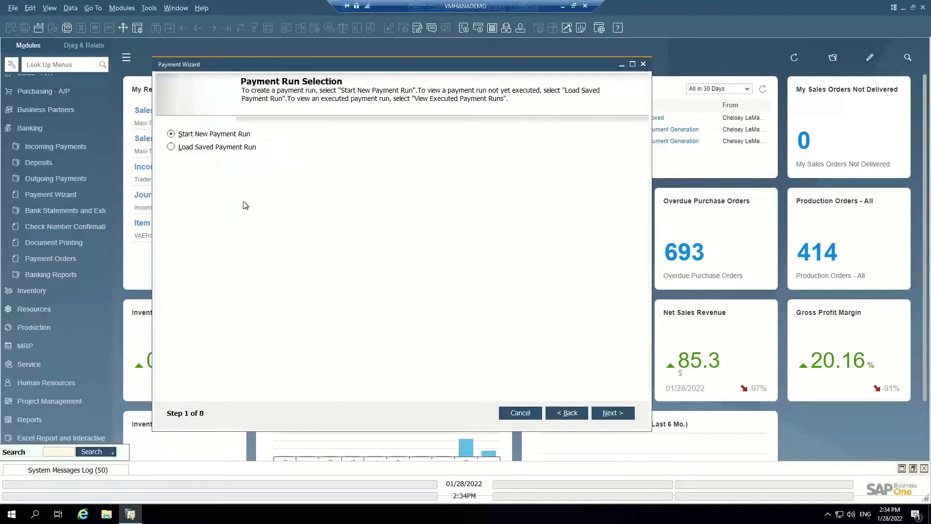
Name the run 'VMM AP Demo 2', outgoing only, check without bank transfer
{"action": "left_click", "coordinate": [614, 415]}
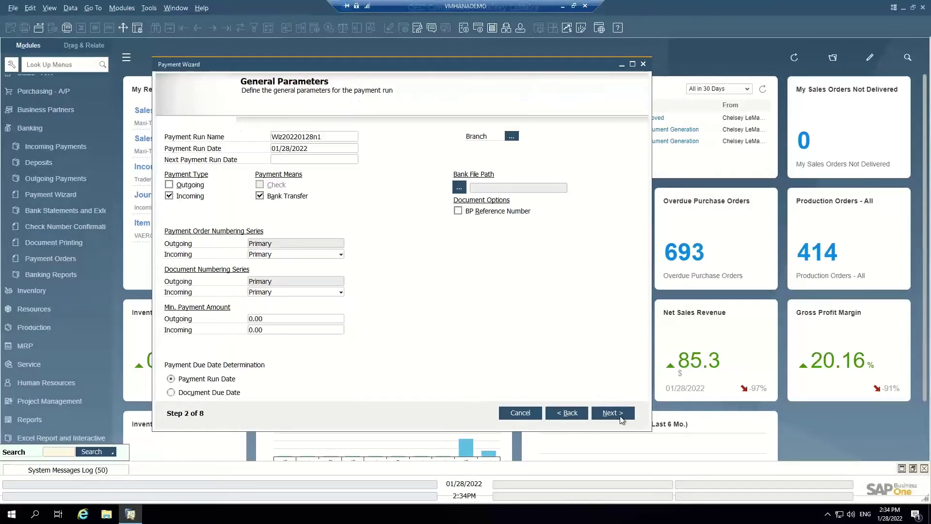
{"action": "double_click", "coordinate": [334, 138]}
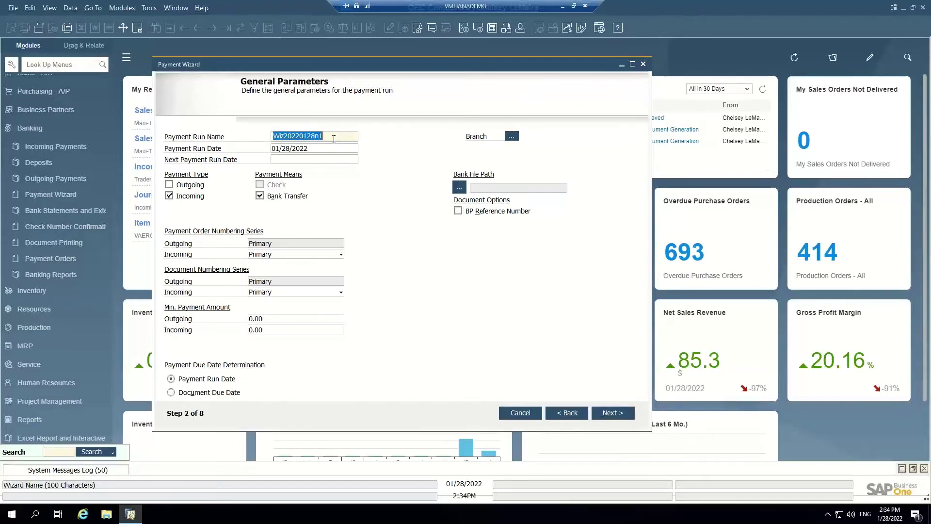
{"action": "type", "text": "VMM AP Demo 2"}
{"action": "left_click", "coordinate": [169, 196]}
{"action": "left_click", "coordinate": [169, 185]}
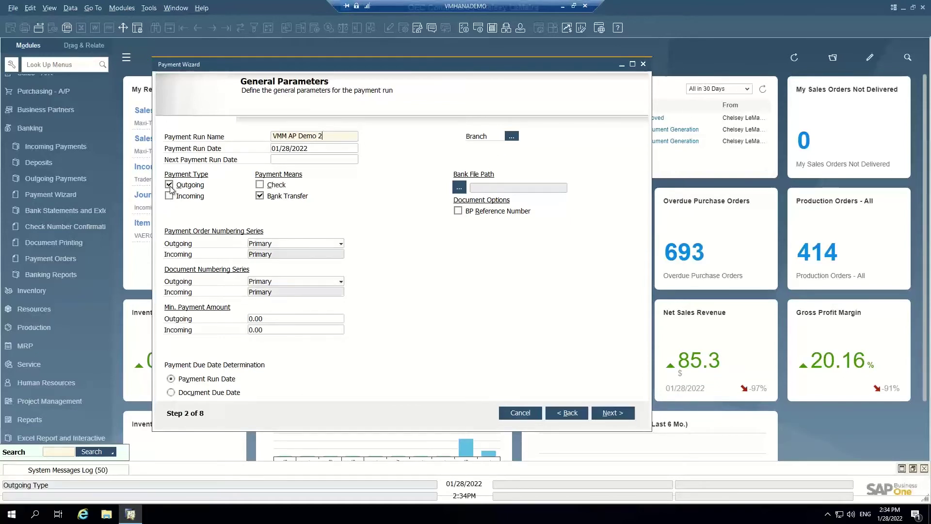
{"action": "left_click", "coordinate": [286, 195]}
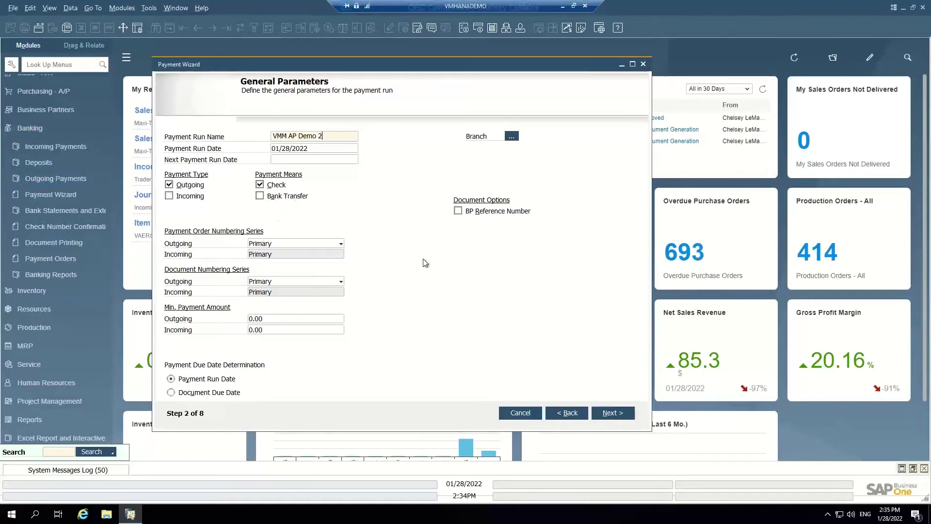
{"action": "left_click", "coordinate": [598, 417]}
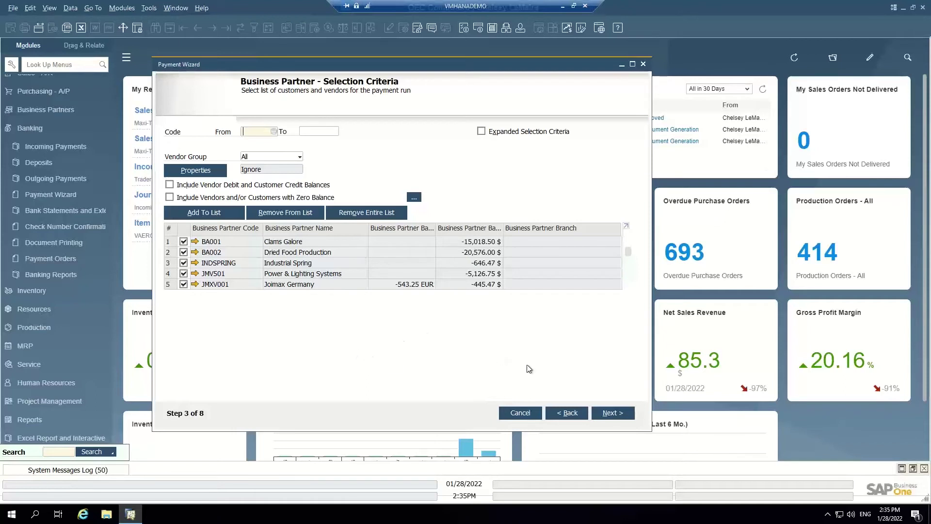
Set due date cutoff 01/28/2022, pay from the BOA outgoing account, and generate recommendations
{"action": "left_click", "coordinate": [622, 418]}
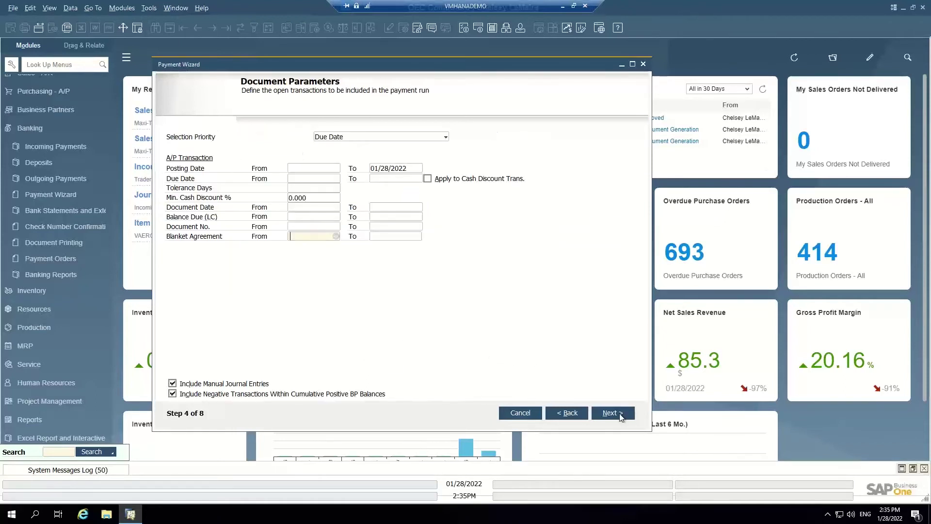
{"action": "left_click", "coordinate": [395, 179]}
{"action": "type", "text": "28"}
{"action": "key", "text": "Tab"}
{"action": "left_click", "coordinate": [617, 414]}
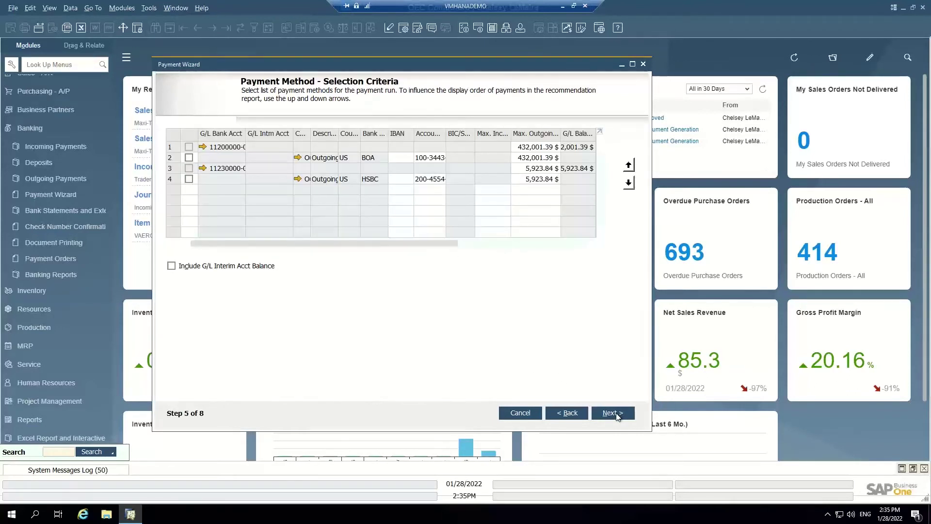
{"action": "left_click", "coordinate": [189, 157]}
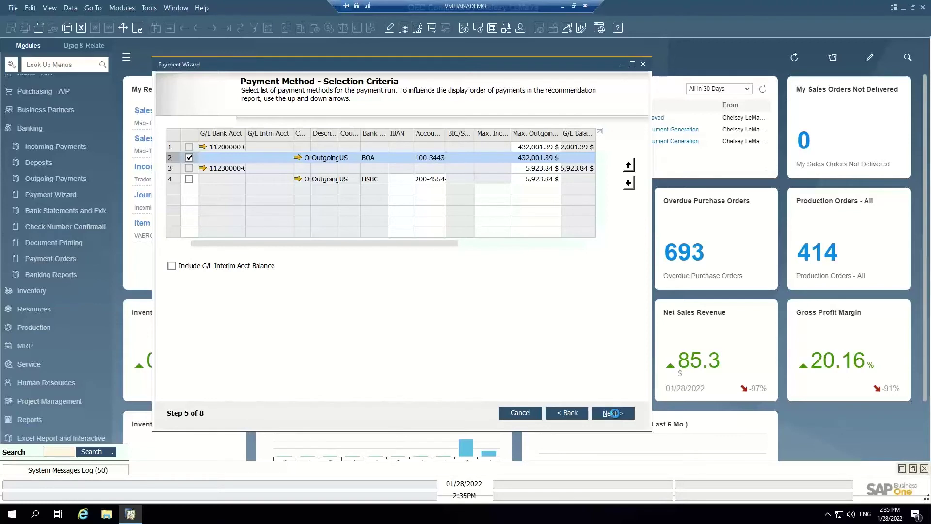
{"action": "left_click", "coordinate": [612, 413]}
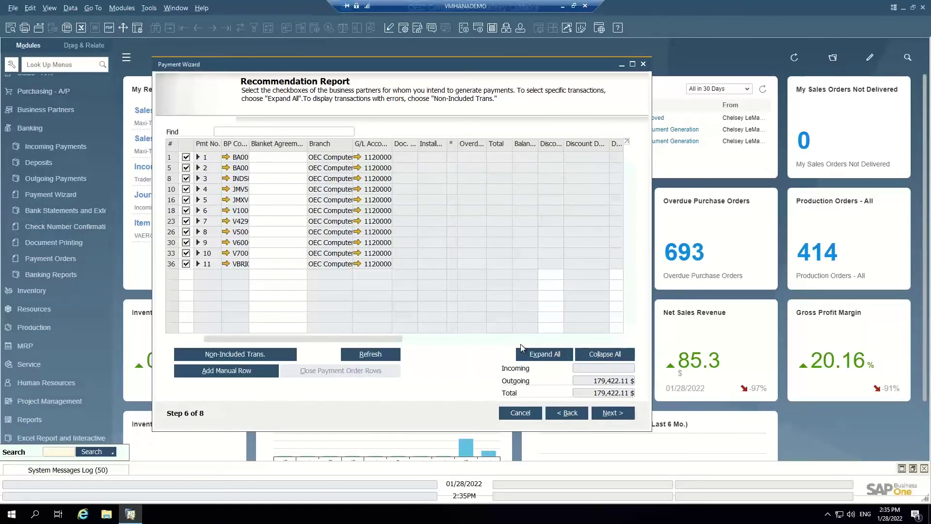
Expand every payment into its invoices and clear all selections in the recommendation
{"action": "left_click", "coordinate": [560, 355]}
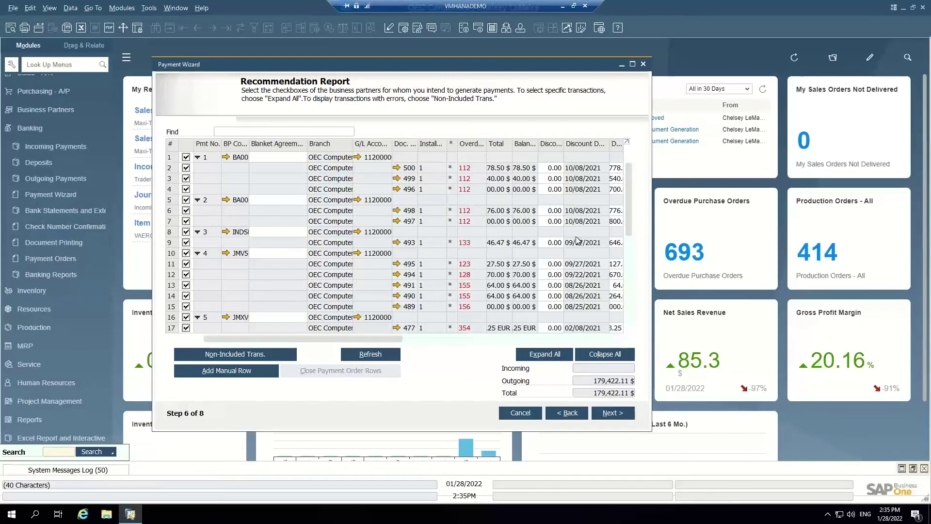
{"action": "left_click_drag", "start_coordinate": [629, 188], "coordinate": [617, 231]}
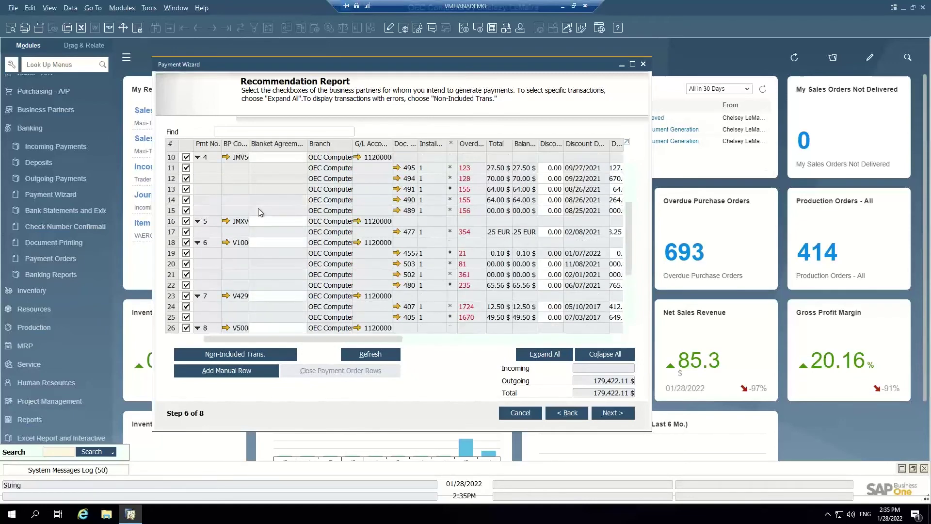
{"action": "scroll", "coordinate": [257, 212], "scroll_direction": "up", "scroll_amount": 1}
{"action": "double_click", "coordinate": [186, 144]}
Reselect rows 5, 10–13 and 16, bringing the outgoing total to 22,056.81 $
{"action": "left_click", "coordinate": [186, 199]}
{"action": "left_click", "coordinate": [185, 210]}
{"action": "left_click", "coordinate": [186, 220]}
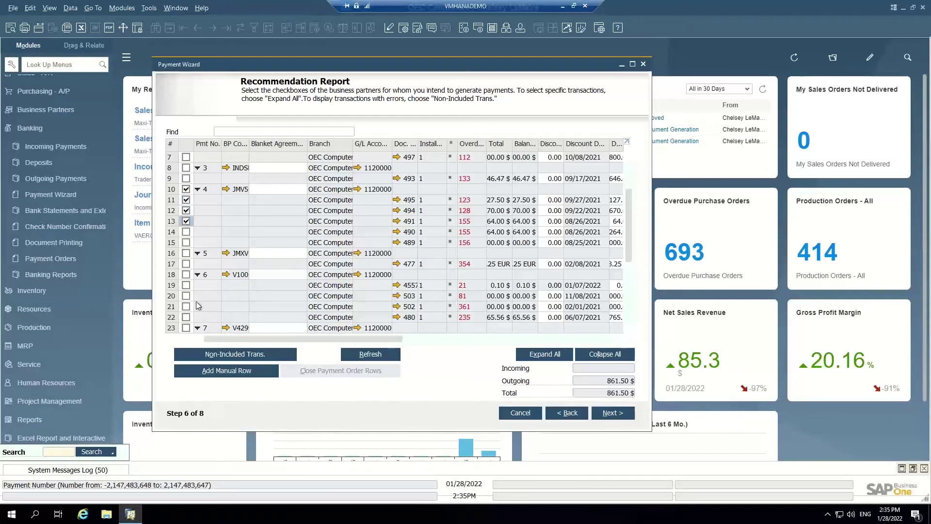
{"action": "left_click", "coordinate": [185, 253]}
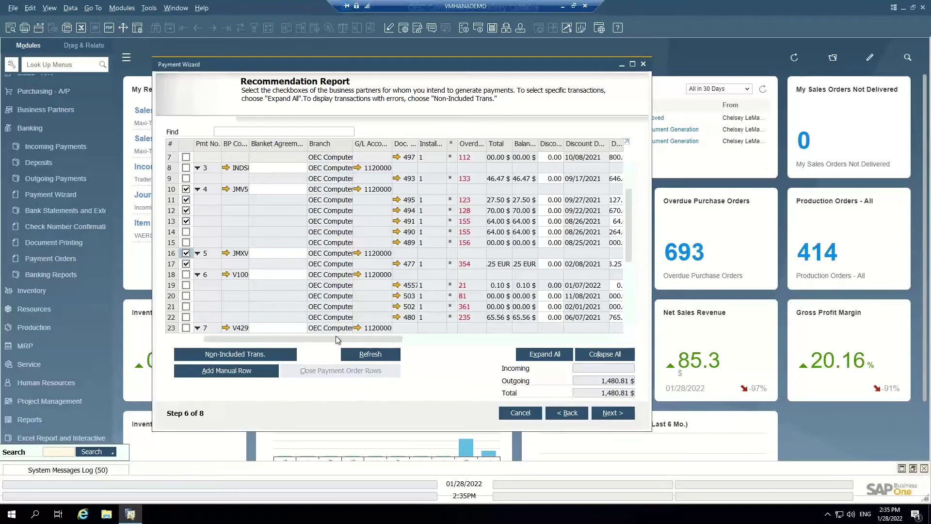
{"action": "scroll", "coordinate": [630, 228], "scroll_direction": "up", "scroll_amount": 1}
{"action": "scroll", "coordinate": [630, 224], "scroll_direction": "up", "scroll_amount": 1}
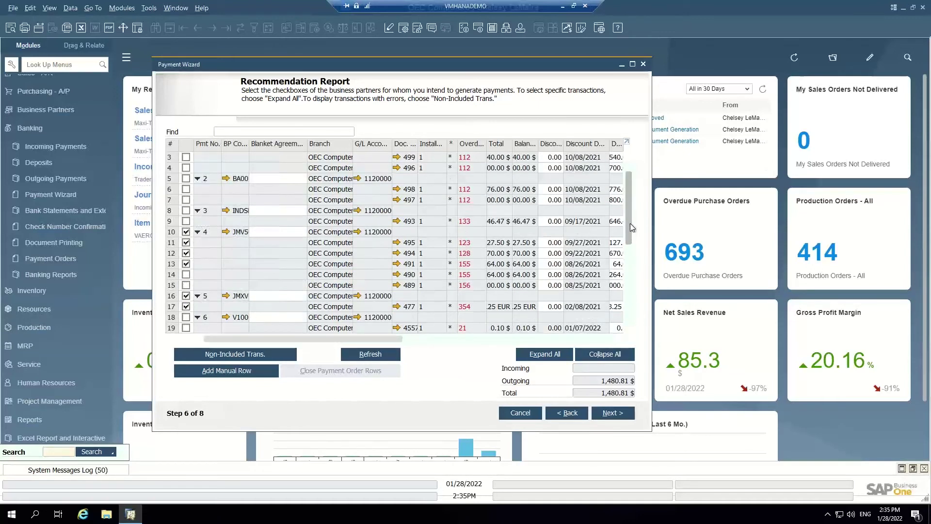
{"action": "left_click", "coordinate": [186, 179]}
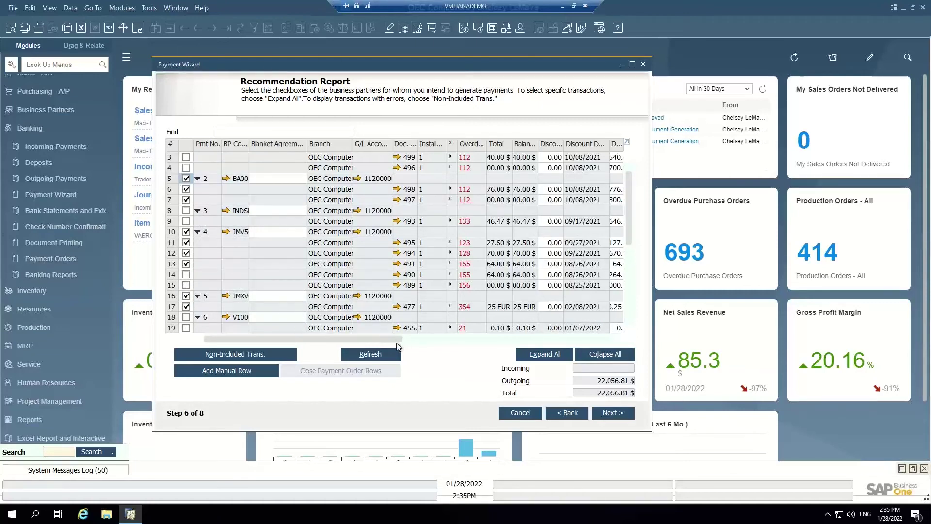
{"action": "left_click_drag", "start_coordinate": [397, 343], "coordinate": [416, 341]}
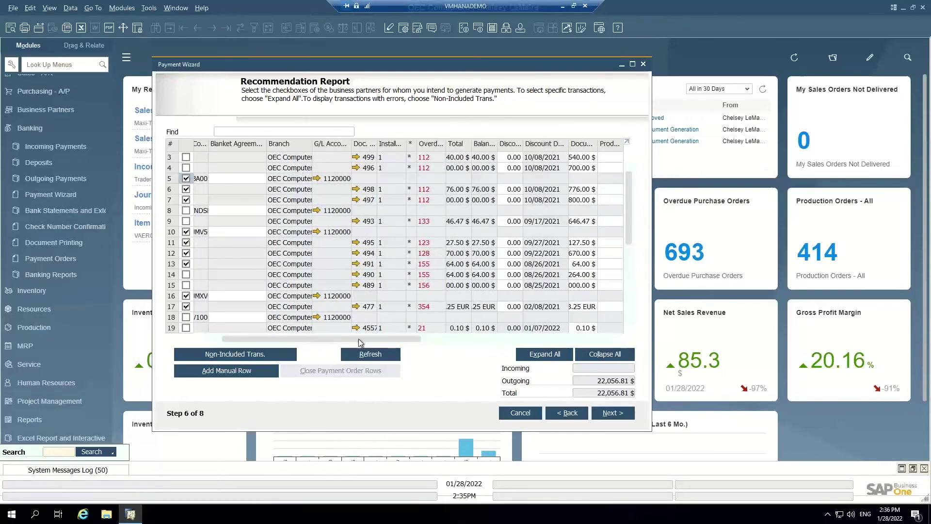
{"action": "left_click_drag", "start_coordinate": [410, 338], "coordinate": [299, 334]}
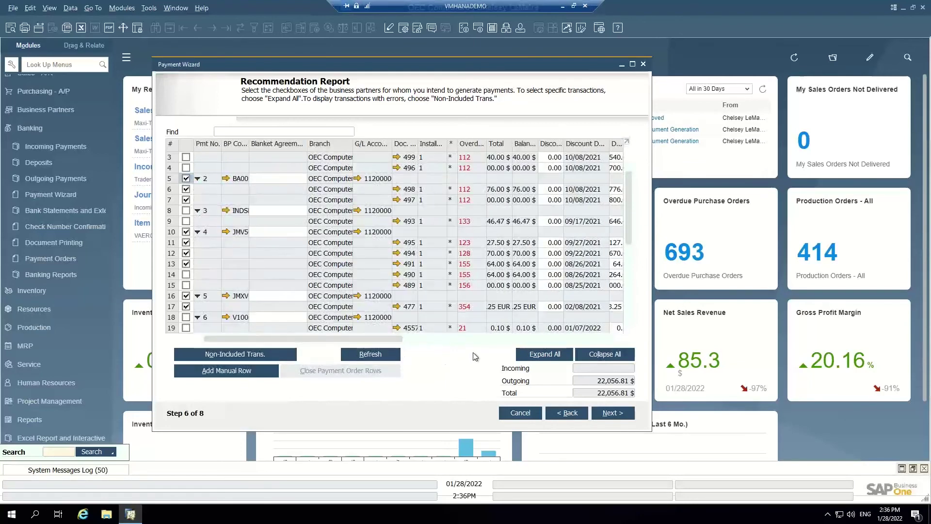
Execute the payment run and confirm it, creating 2 payments and 2 checks
{"action": "left_click", "coordinate": [625, 419]}
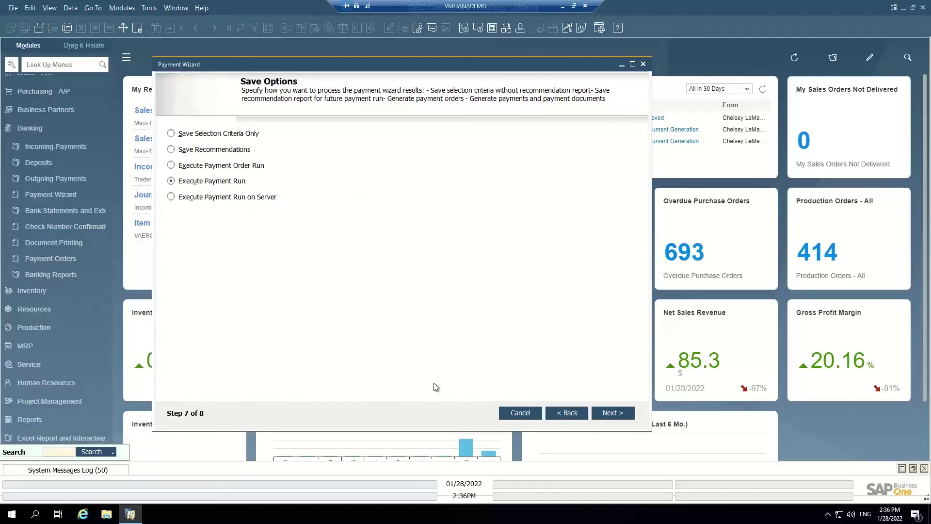
{"action": "left_click", "coordinate": [612, 414]}
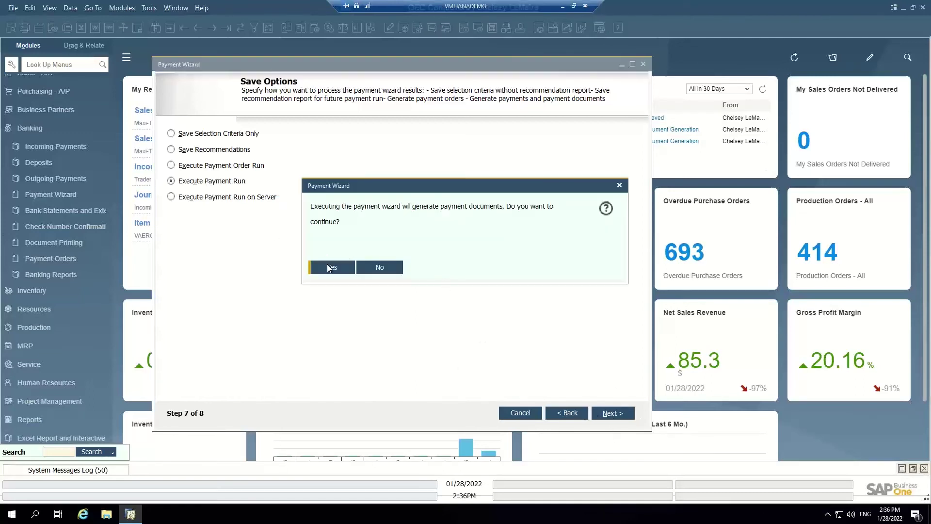
{"action": "left_click", "coordinate": [330, 267]}
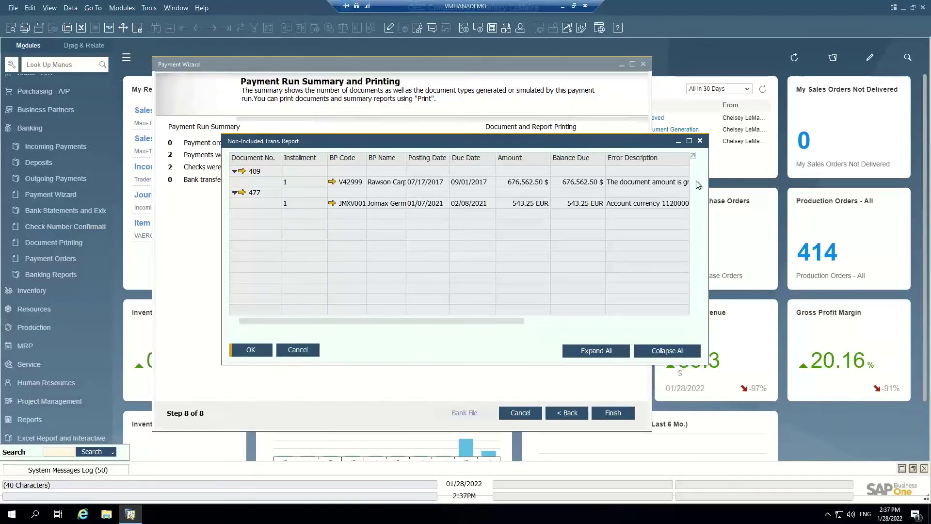
Review the two documents in the Non-Included Transactions Report, then dismiss it
{"action": "left_click", "coordinate": [528, 320]}
{"action": "left_click_drag", "start_coordinate": [528, 314], "coordinate": [572, 313]}
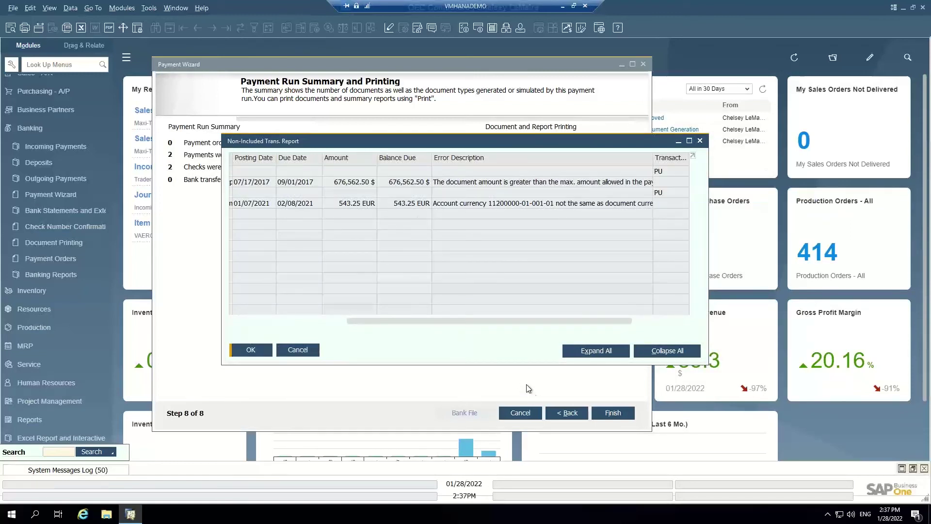
{"action": "left_click_drag", "start_coordinate": [495, 321], "coordinate": [346, 310]}
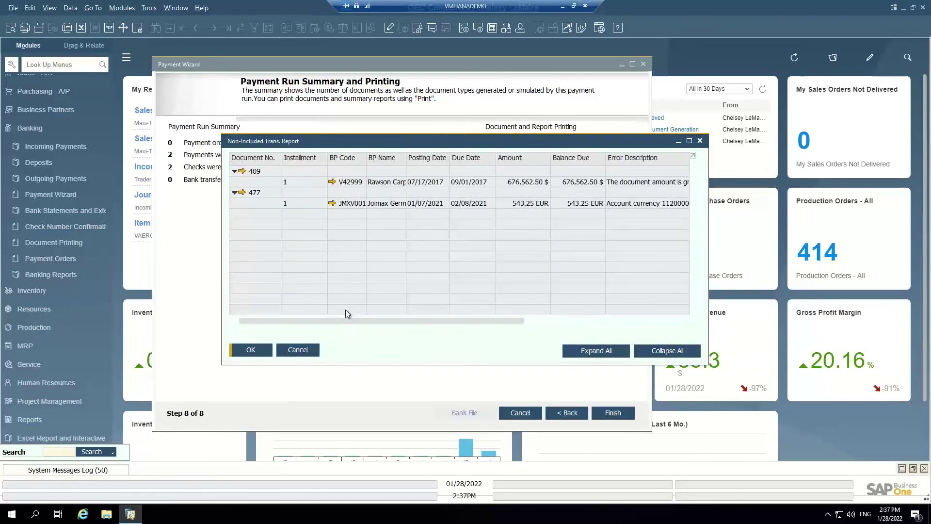
{"action": "left_click", "coordinate": [251, 350]}
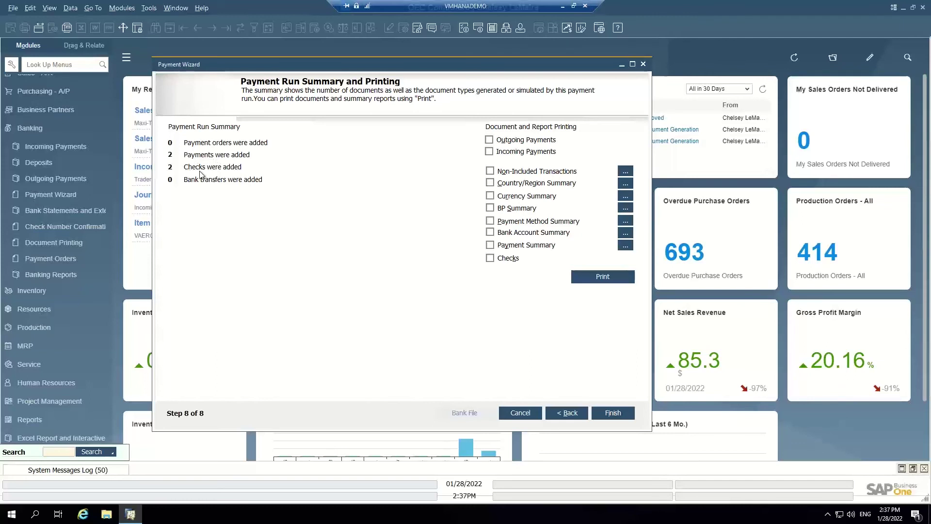
Tick Payment Summary for printing and check the Checks Summary totalling 21,437.50 $
{"action": "left_click", "coordinate": [490, 245]}
{"action": "left_click", "coordinate": [625, 246]}
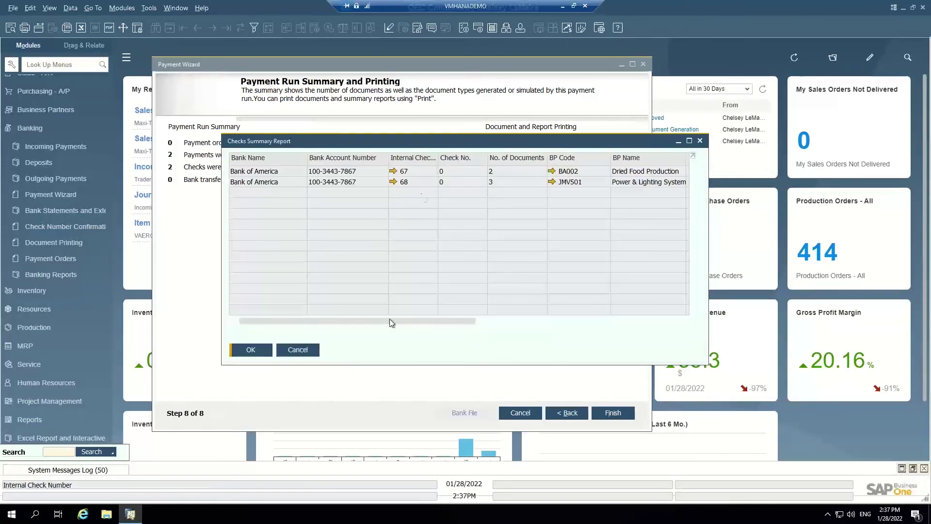
{"action": "left_click_drag", "start_coordinate": [391, 321], "coordinate": [318, 318]}
{"action": "left_click", "coordinate": [296, 351]}
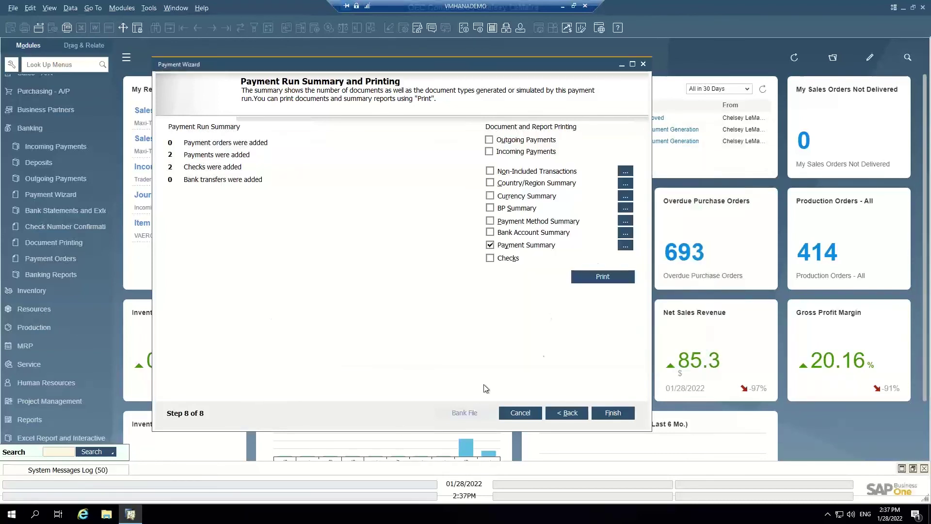
List the three Bank of America Checks for Payment still to be printed and edit Next Check No
{"action": "left_click", "coordinate": [643, 64]}
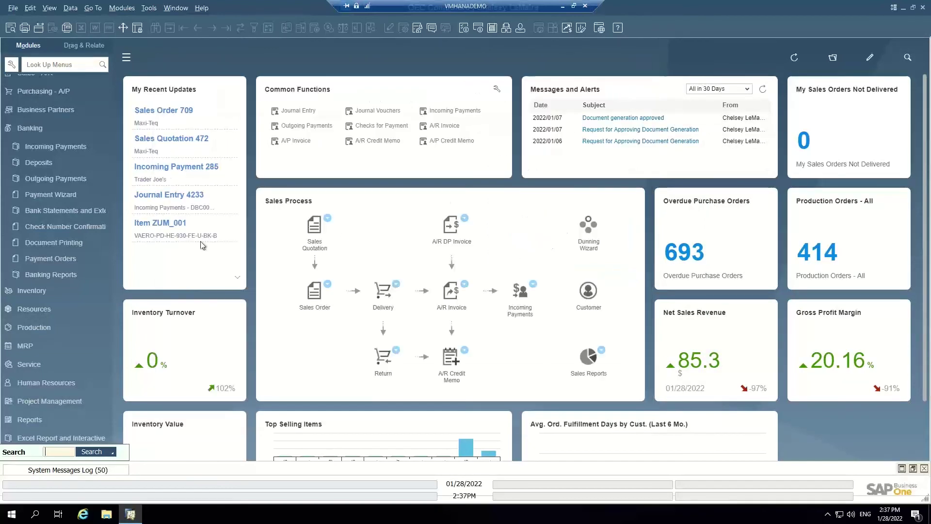
{"action": "left_click", "coordinate": [75, 242]}
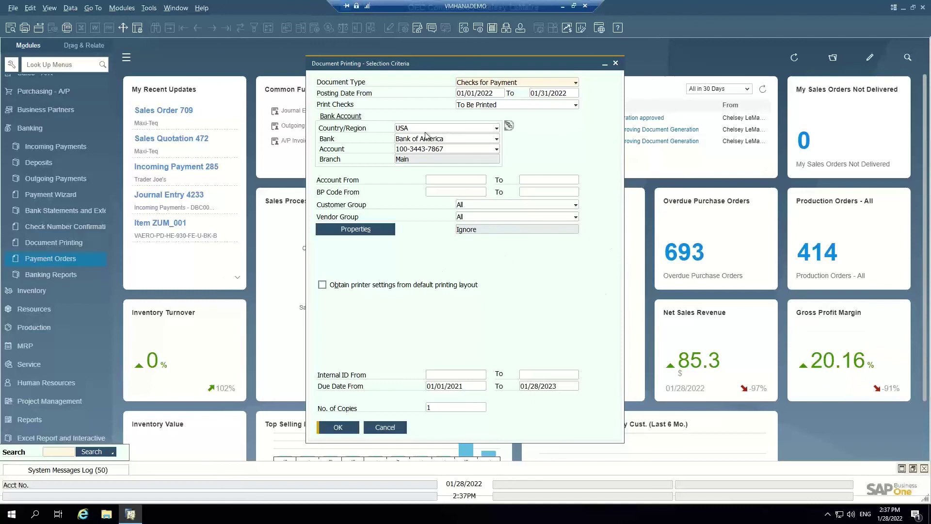
{"action": "left_click", "coordinate": [338, 427]}
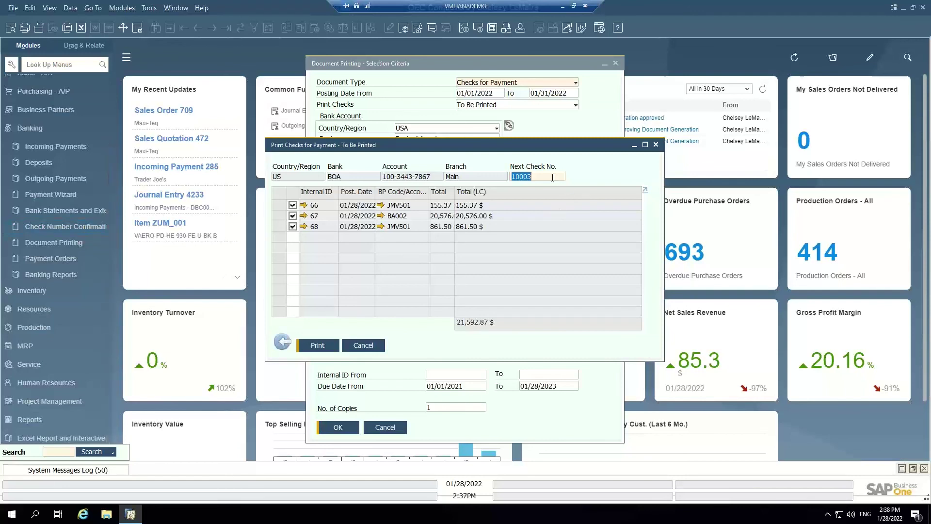
{"action": "left_click", "coordinate": [535, 175]}
Cancel Print Checks for Payment and Document Printing, then collapse Banking in the Modules pane
{"action": "left_click", "coordinate": [363, 345]}
{"action": "left_click", "coordinate": [395, 429]}
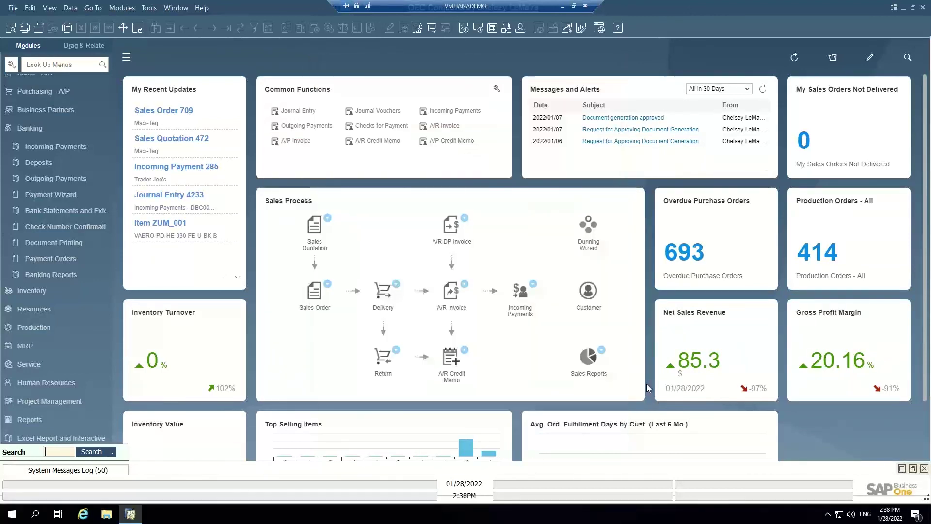
{"action": "left_click", "coordinate": [38, 125]}
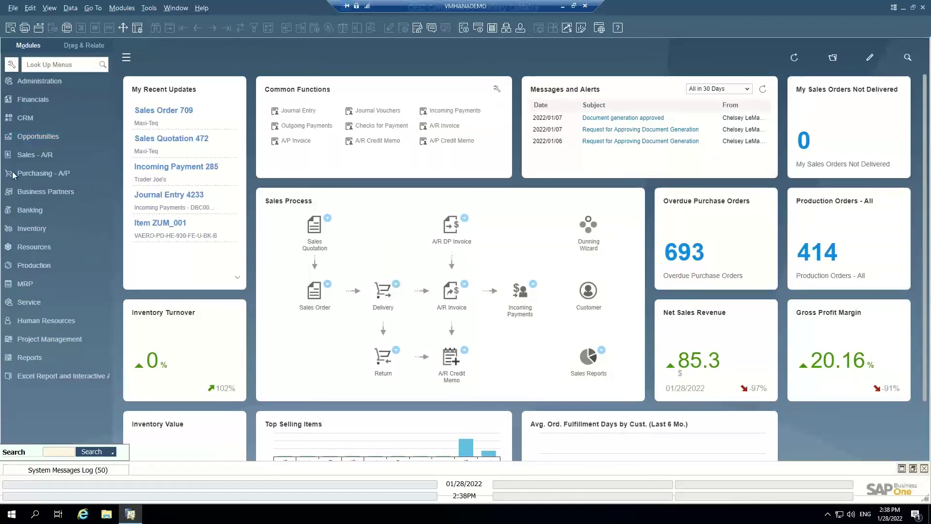